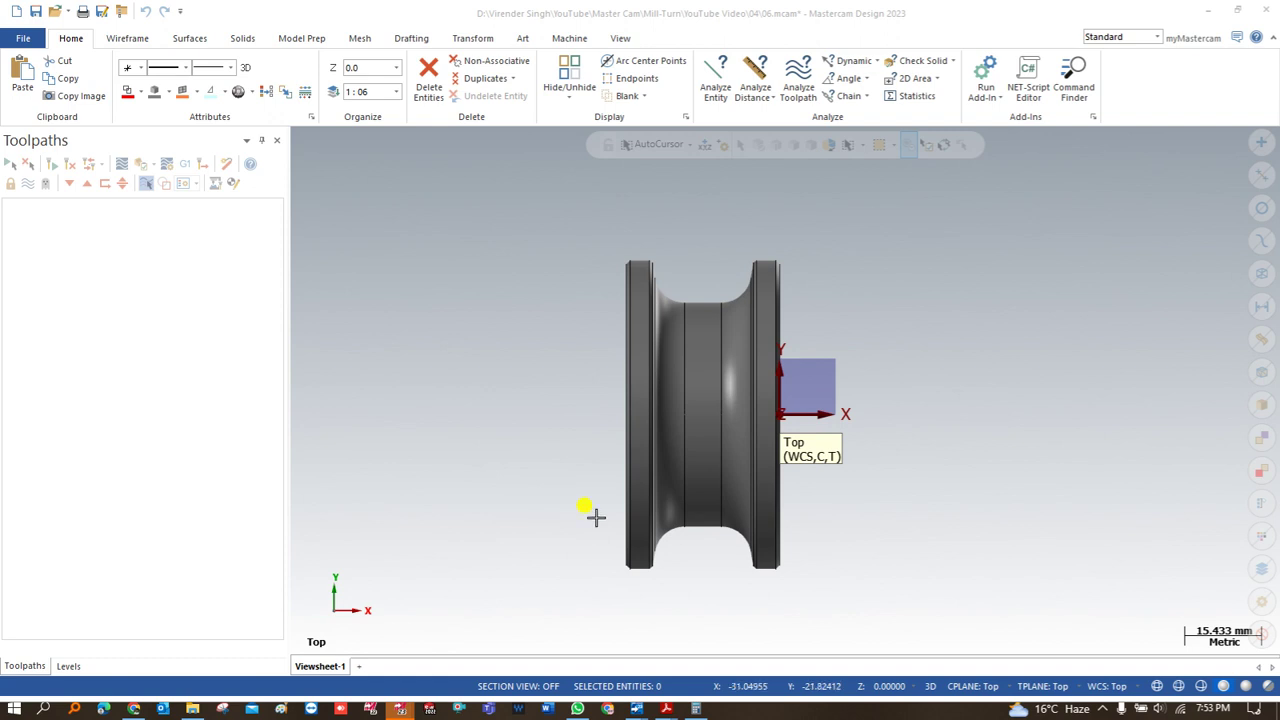
Step: Create a mill-turn machine group for the part using the Generic Fanuc Mill-Turn LTX machine
scroll(908, 531, up, 1)
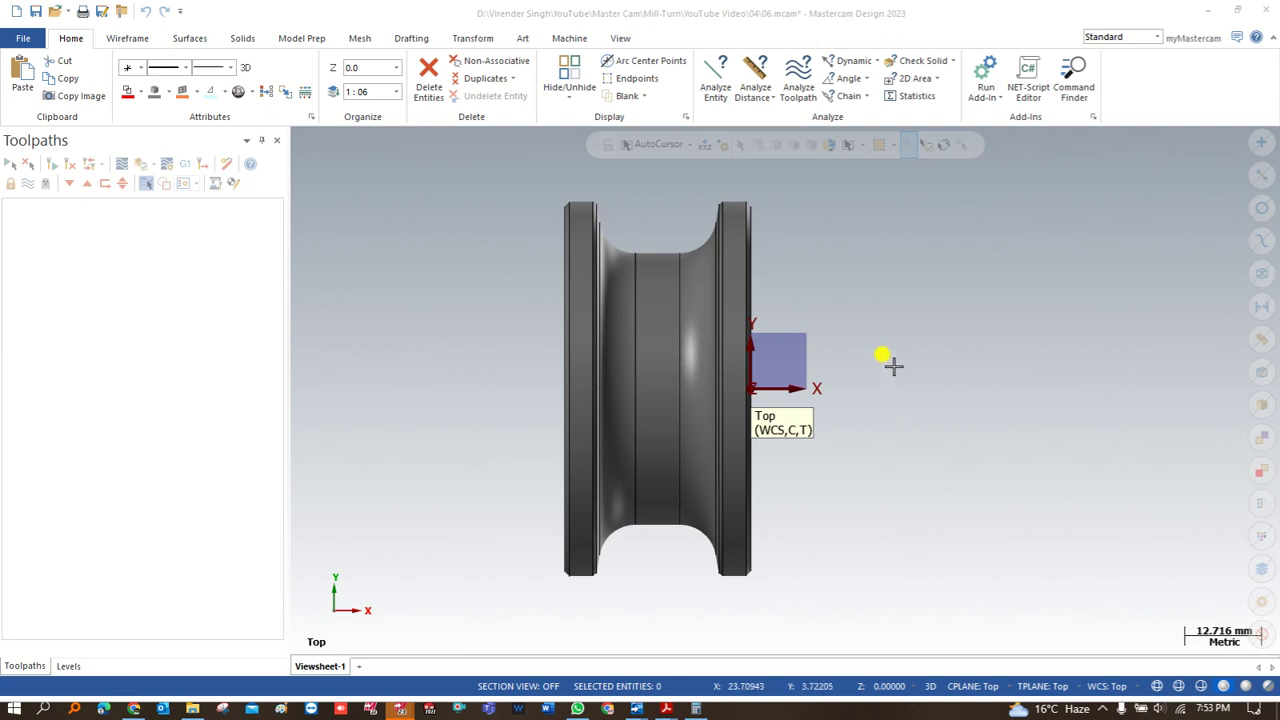
scroll(906, 280, up, 1)
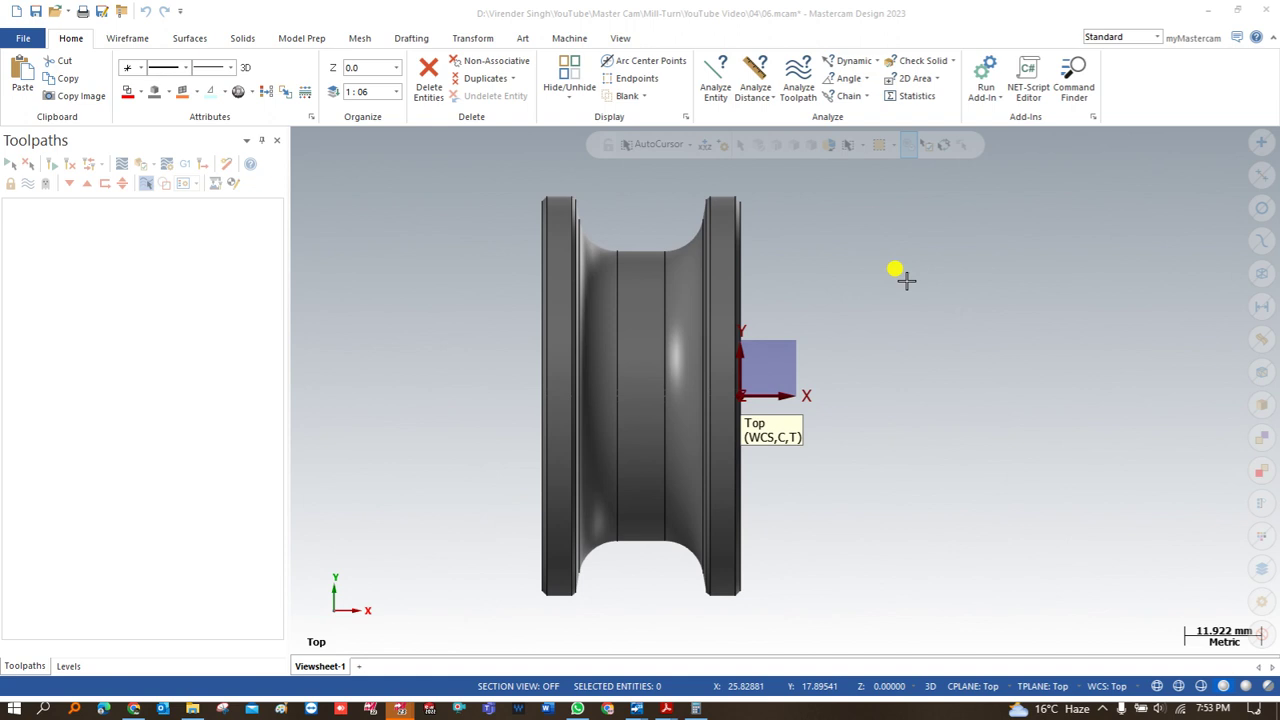
scroll(615, 365, down, 3)
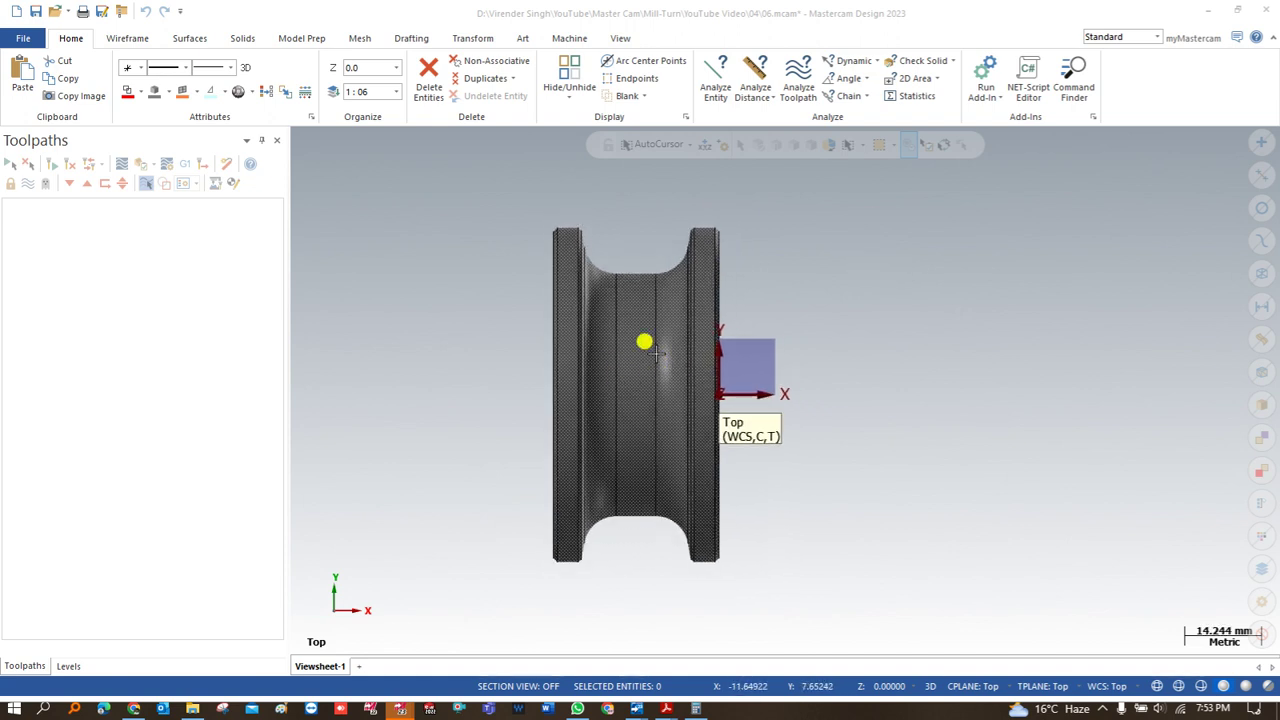
click(569, 39)
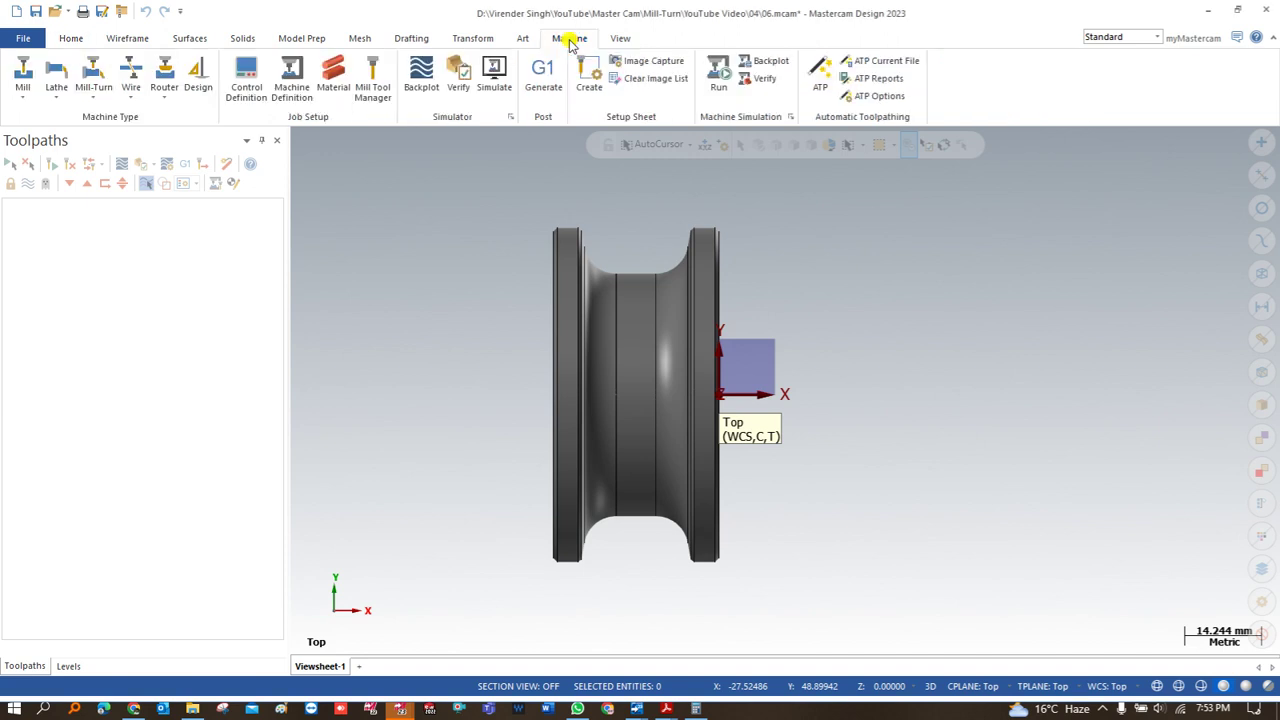
click(84, 98)
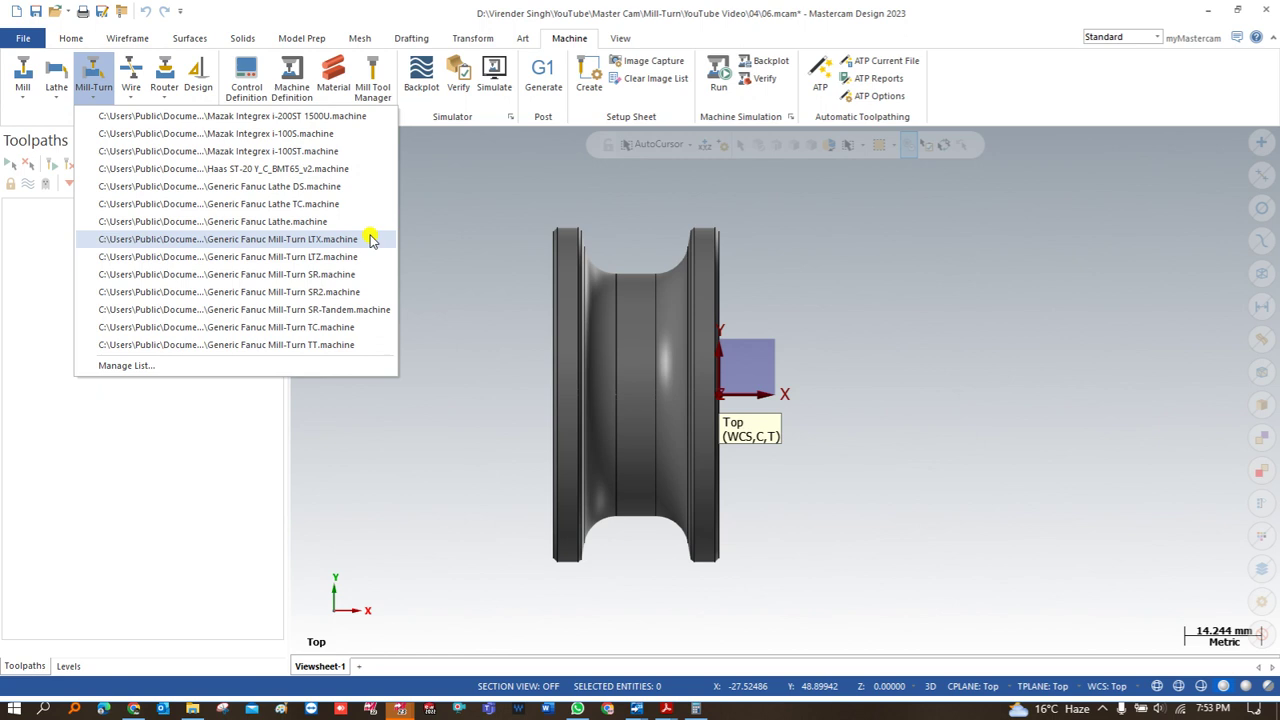
click(370, 239)
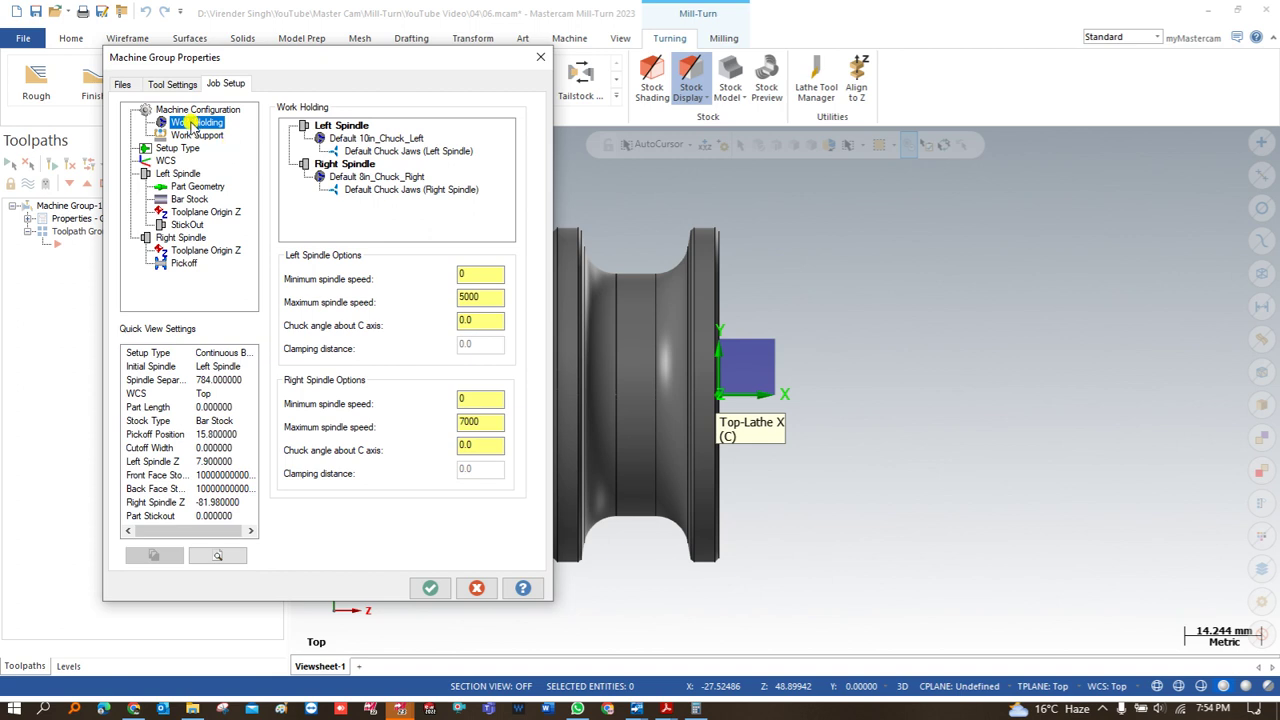
Step: Examine the work holding chucks and jaws of both spindles and the lower turret's steady rest work support
click(326, 127)
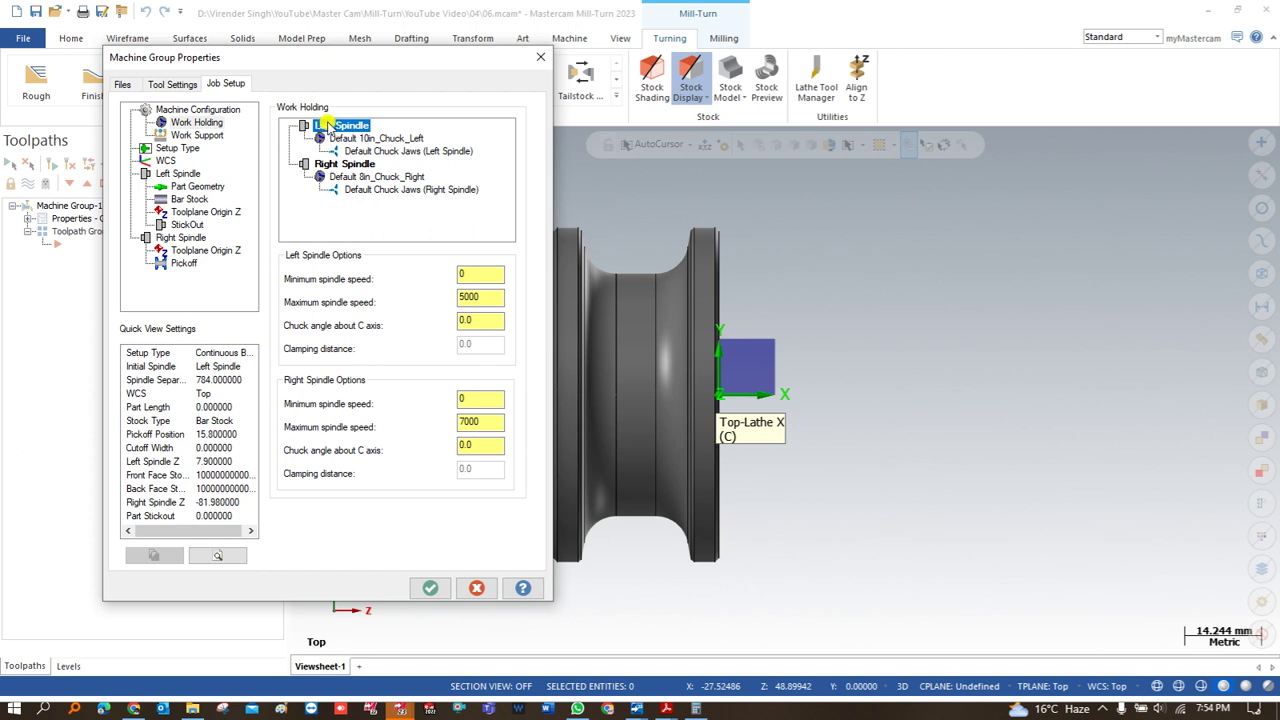
click(337, 165)
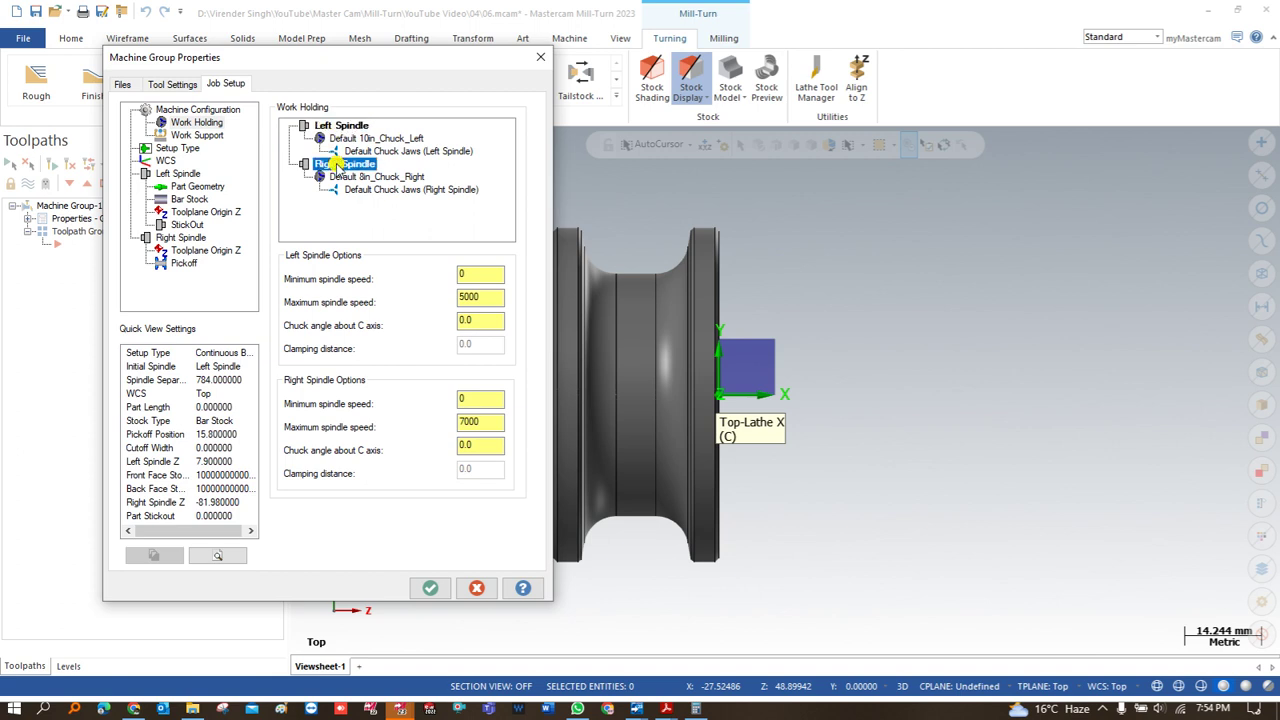
click(352, 126)
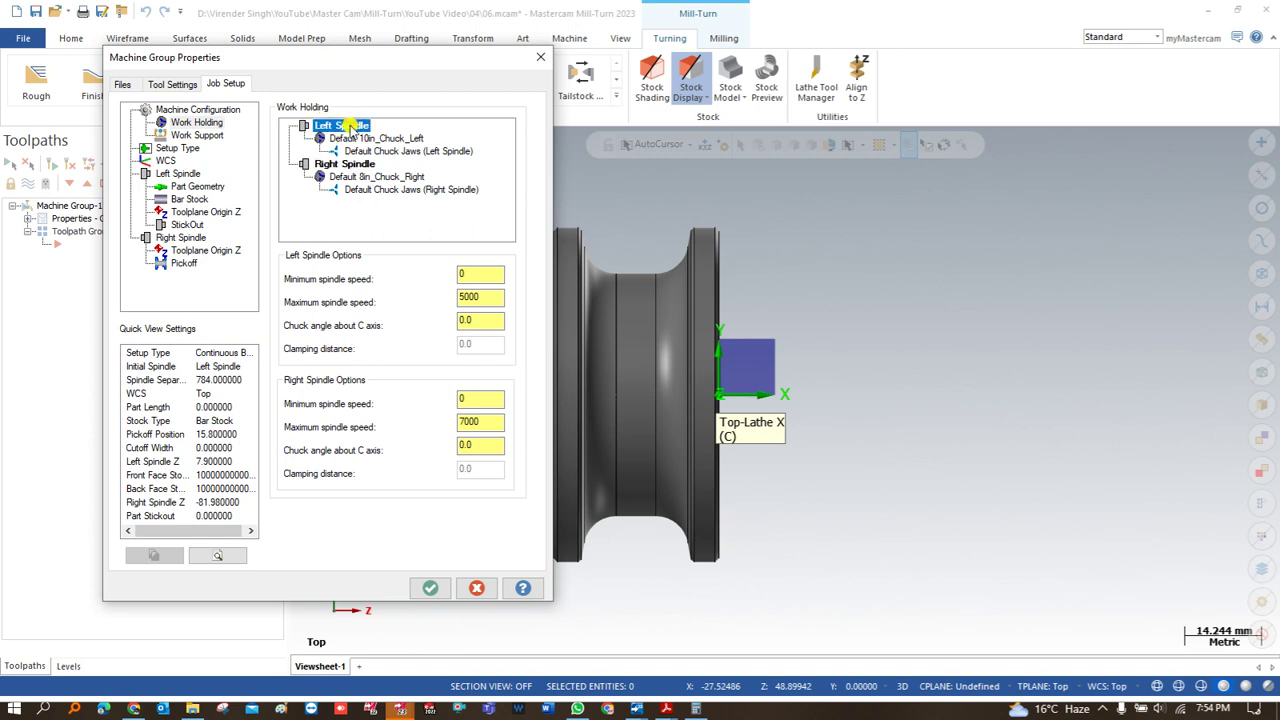
click(364, 138)
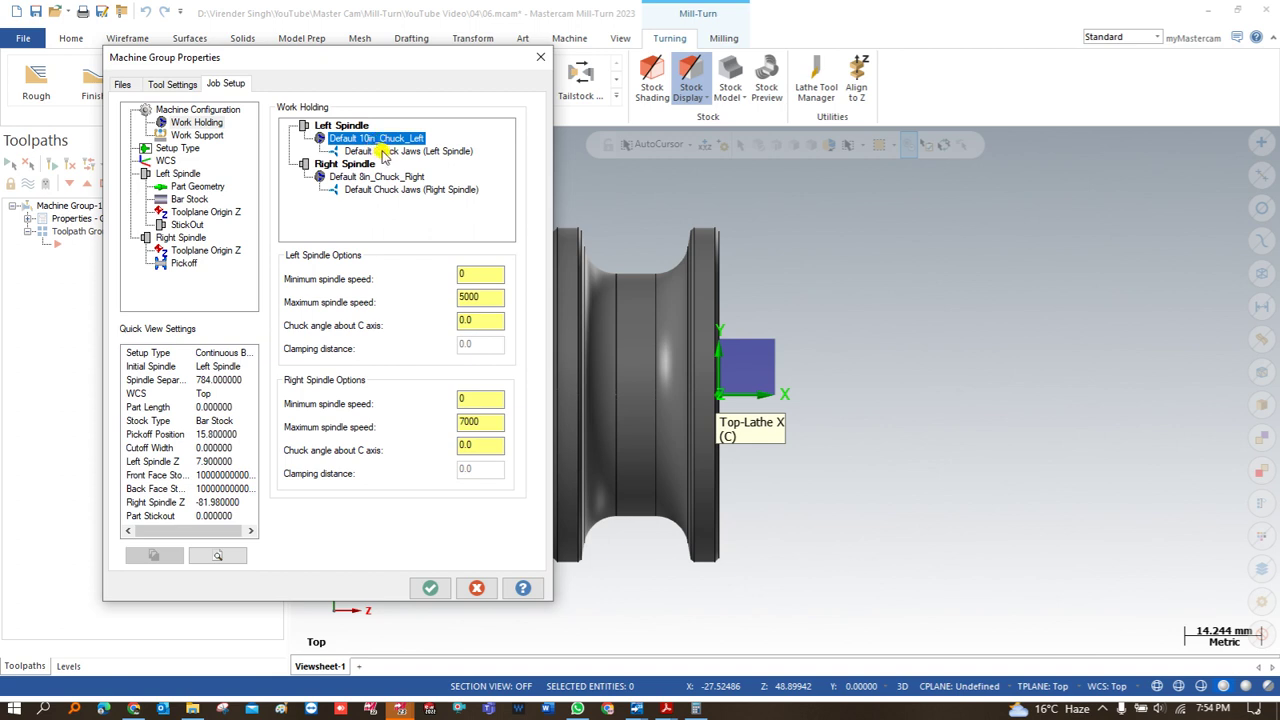
click(380, 151)
click(377, 138)
double_click(377, 138)
key(Escape)
click(199, 137)
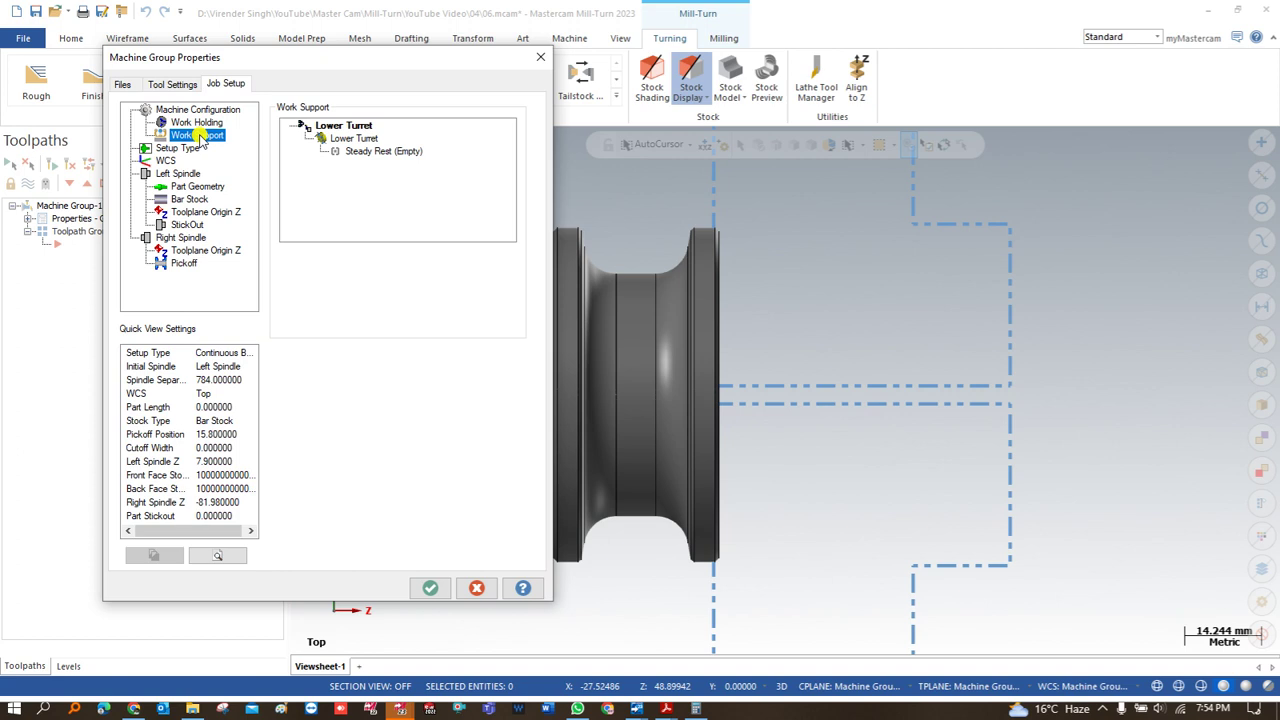
click(381, 151)
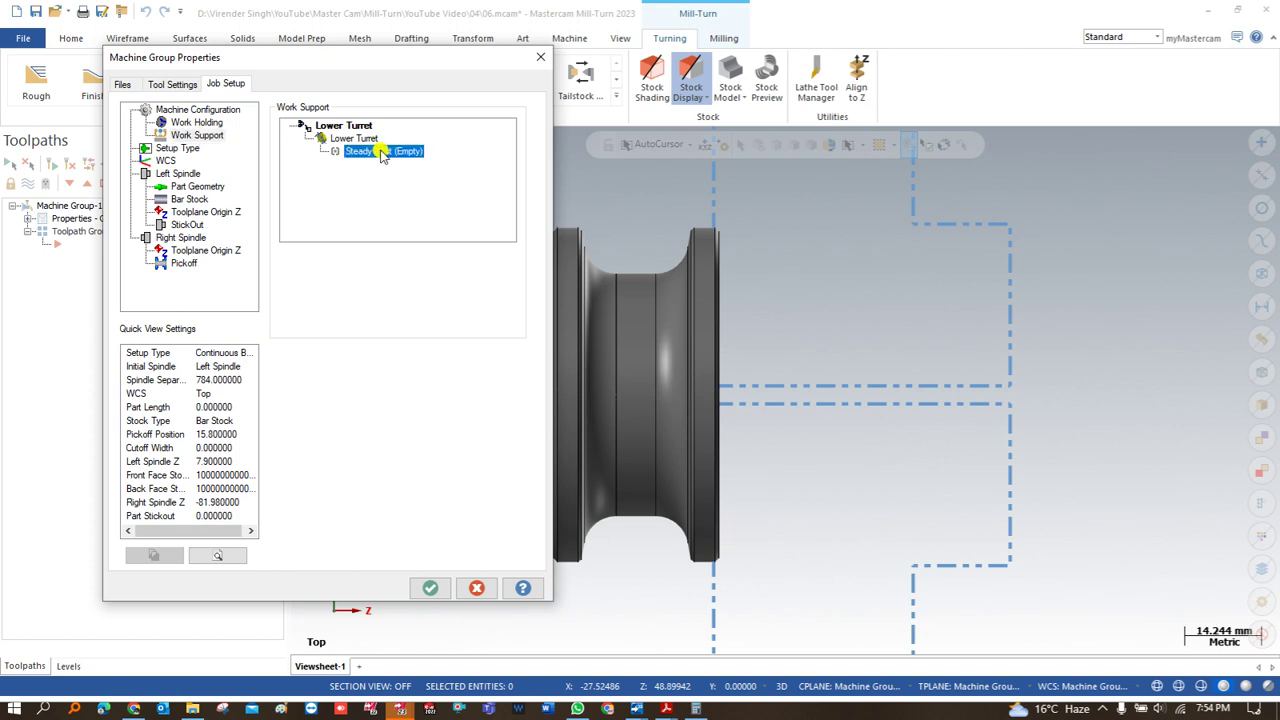
click(196, 123)
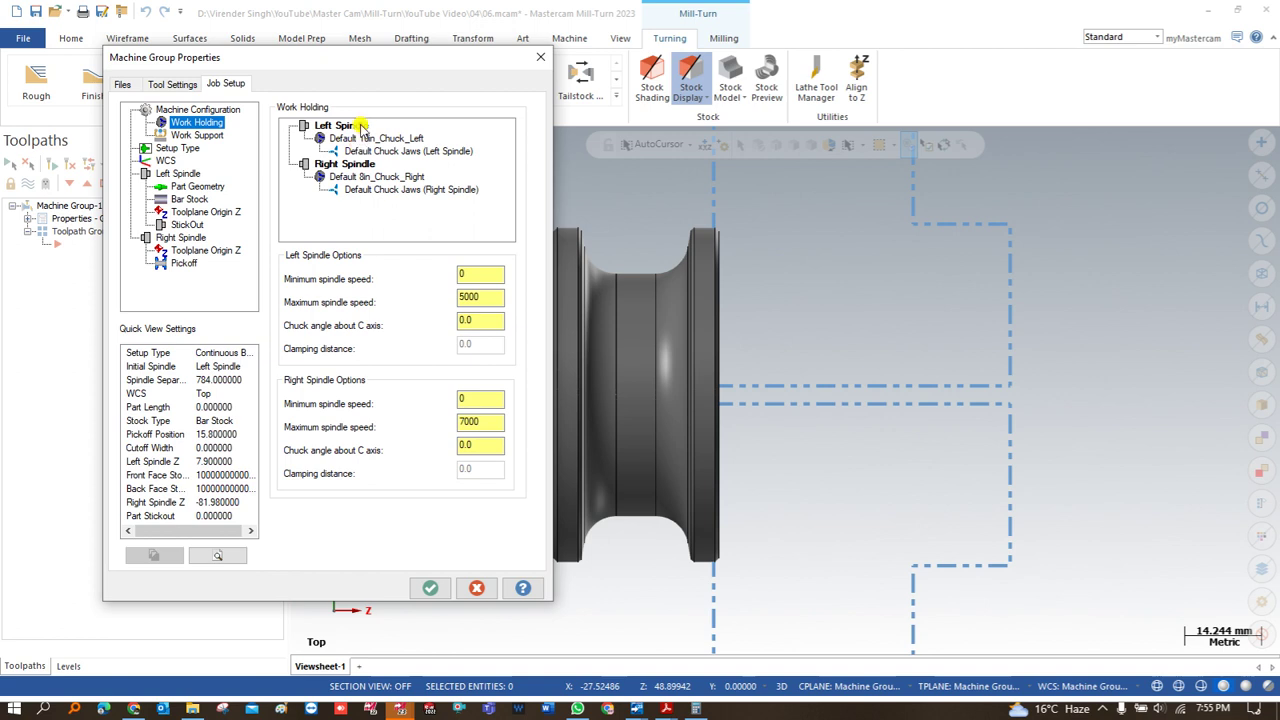
Step: Set the setup's stock type and part handling to Single Pieces of Stock - Pickoff, Cutoff
click(178, 148)
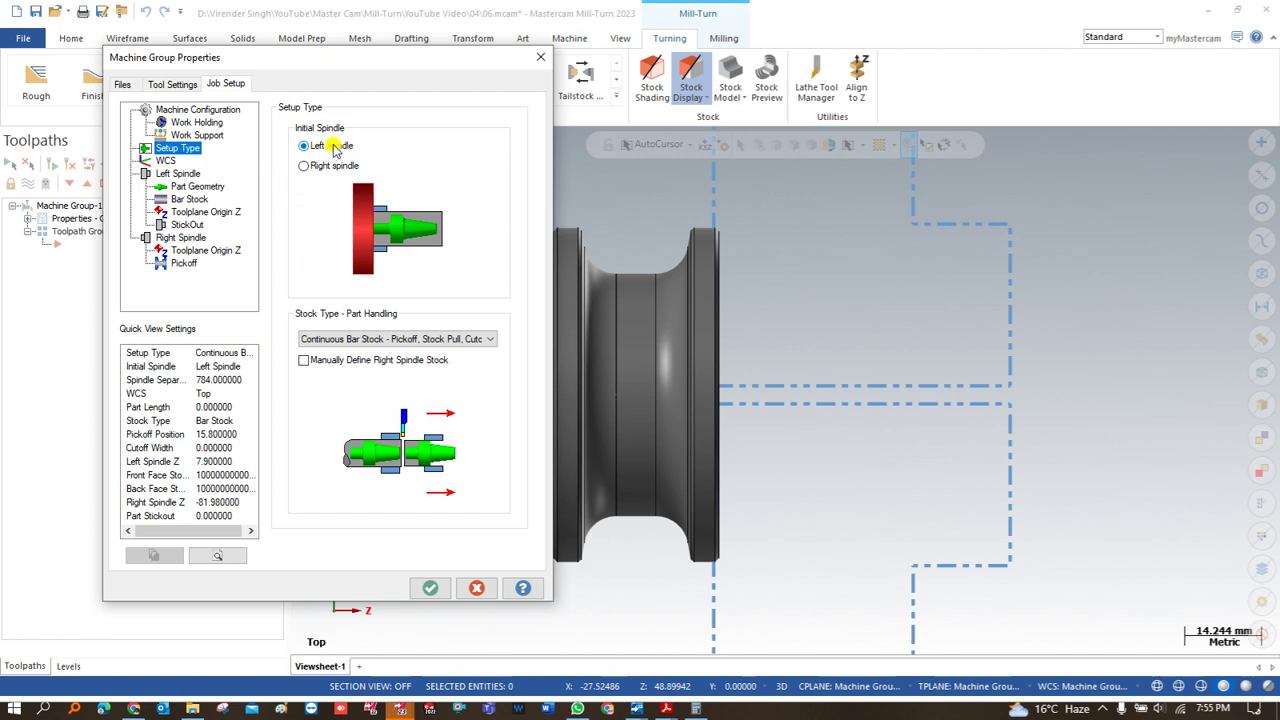
click(374, 339)
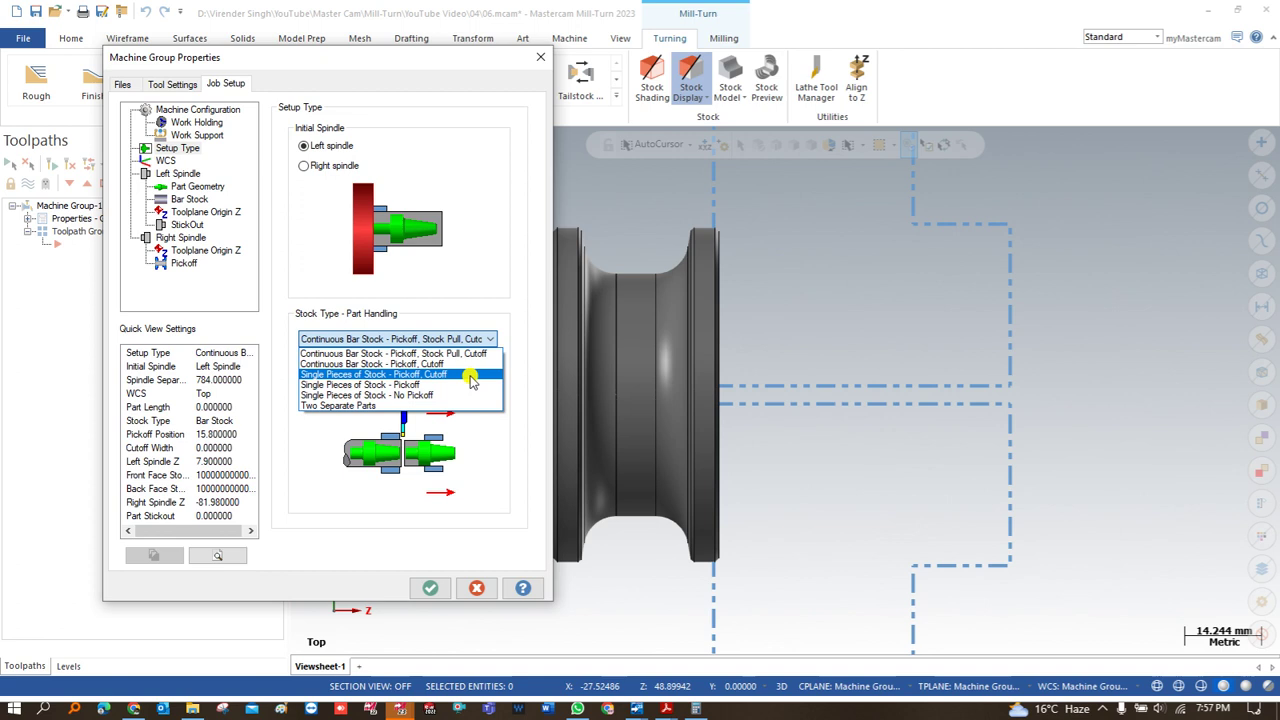
click(471, 378)
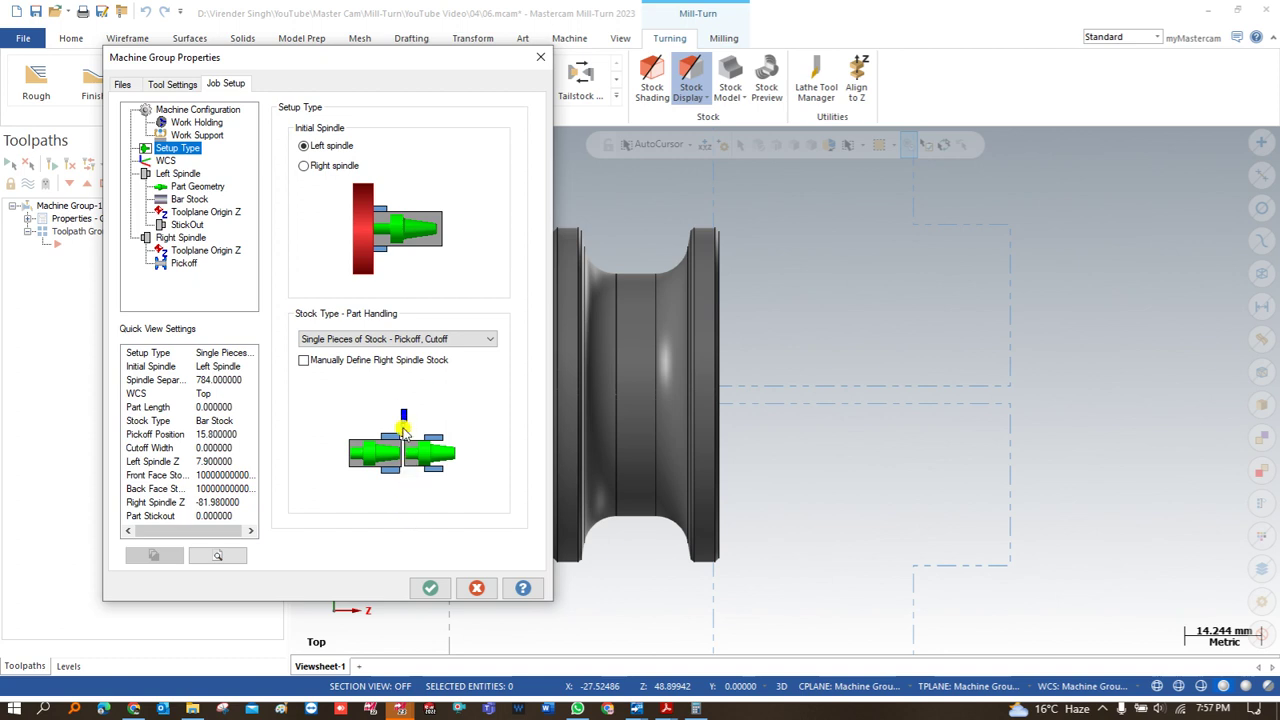
click(451, 340)
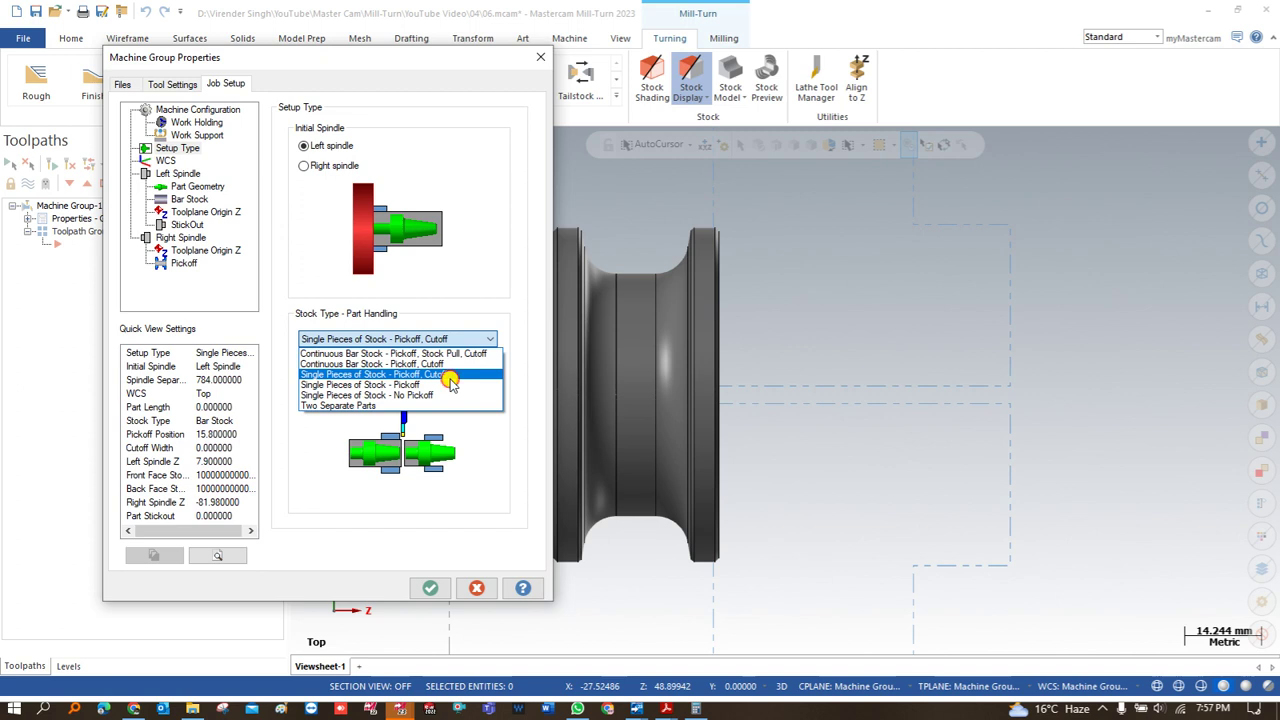
click(451, 375)
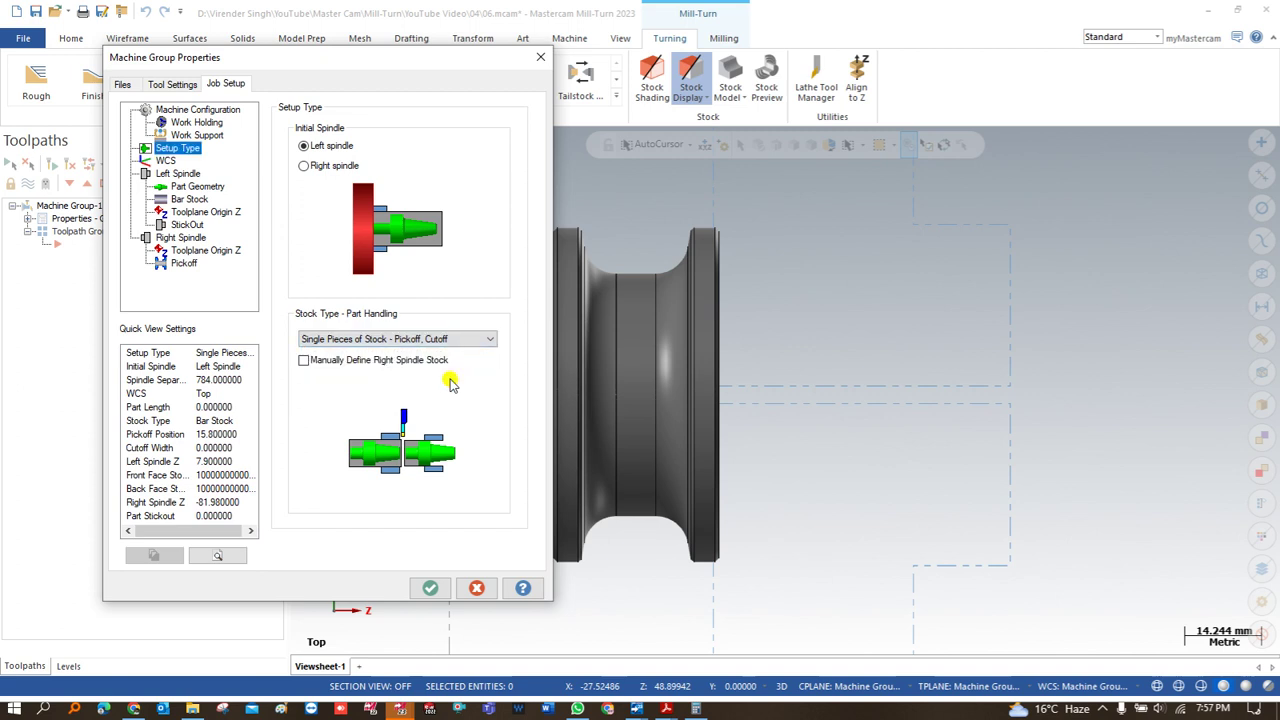
Step: Assign the grooved wheel solid as the left spindle's part geometry and enable creation of its turn profiles
click(168, 182)
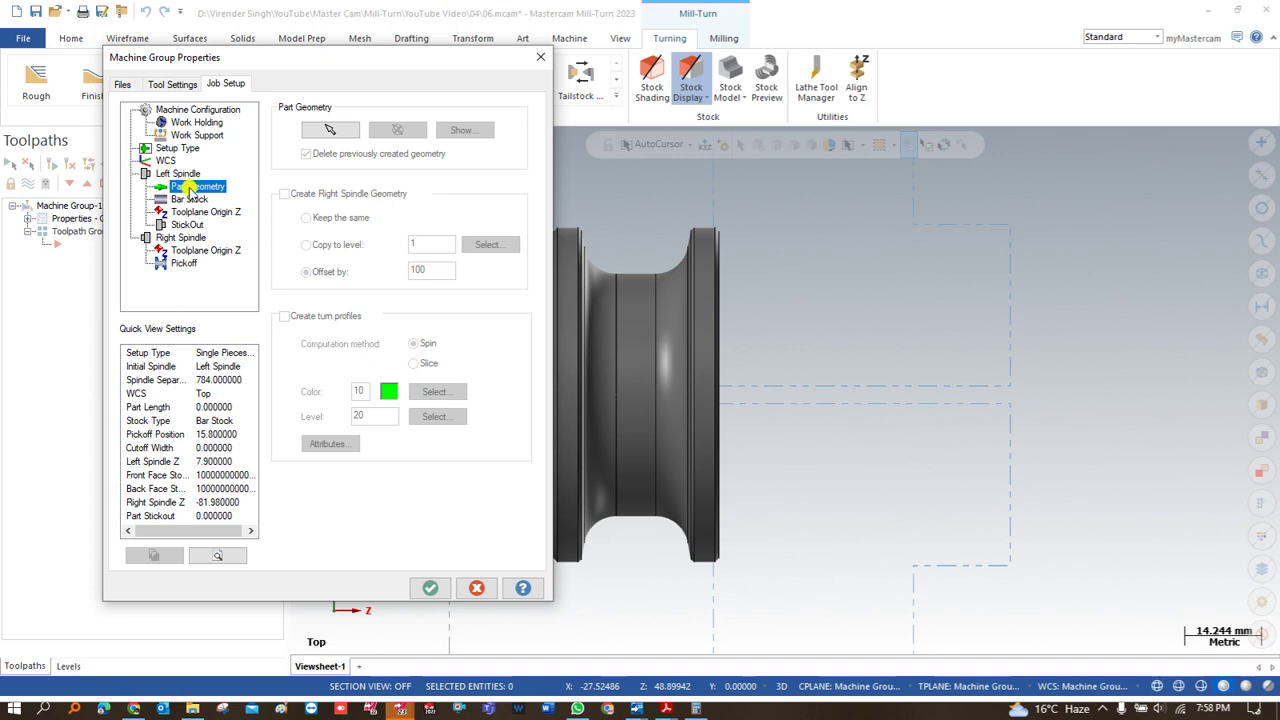
click(331, 129)
click(688, 178)
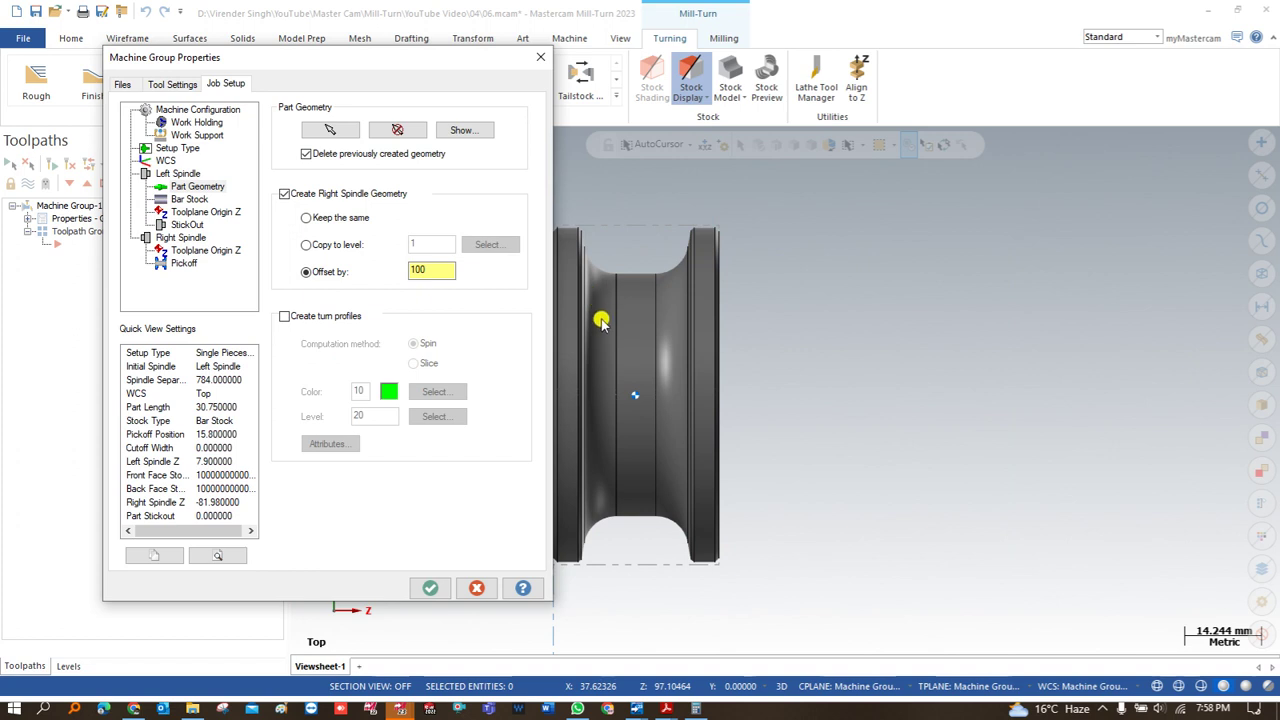
click(324, 322)
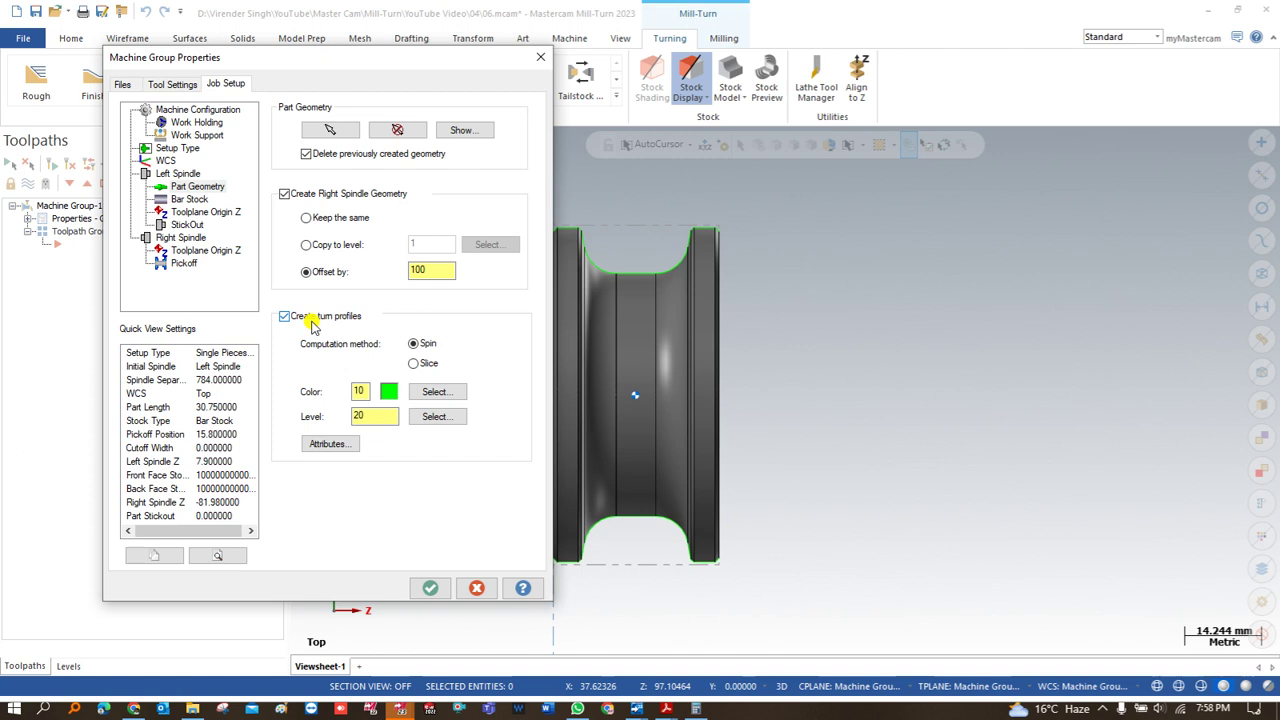
Step: Keep Bar Stock as the left spindle's stock geometry and set the outside diameter's extra stock to 1 mm
click(190, 200)
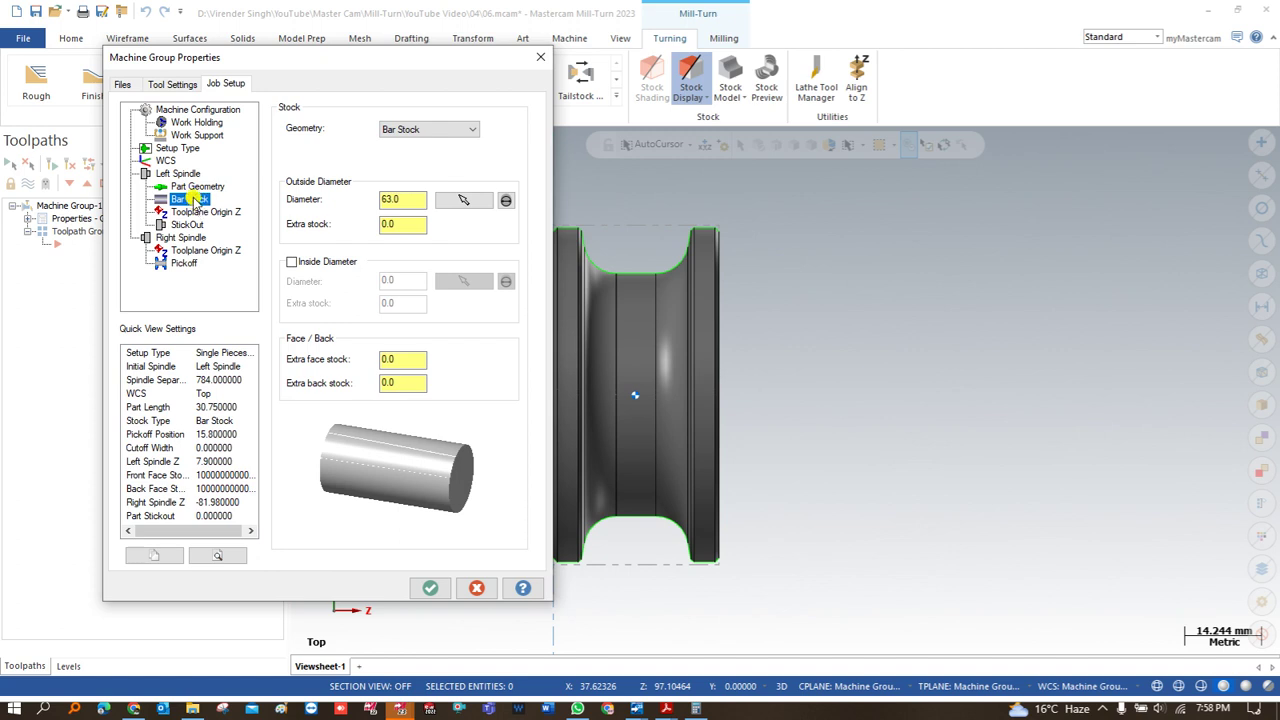
click(450, 130)
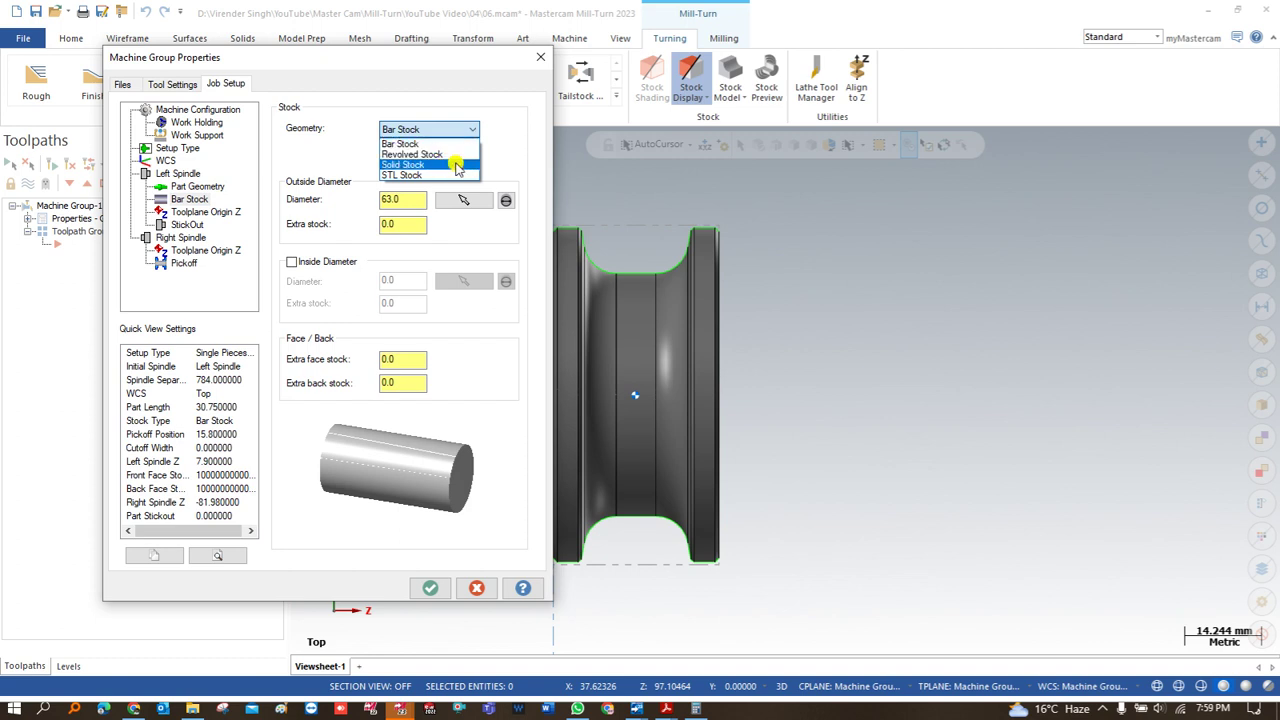
click(509, 149)
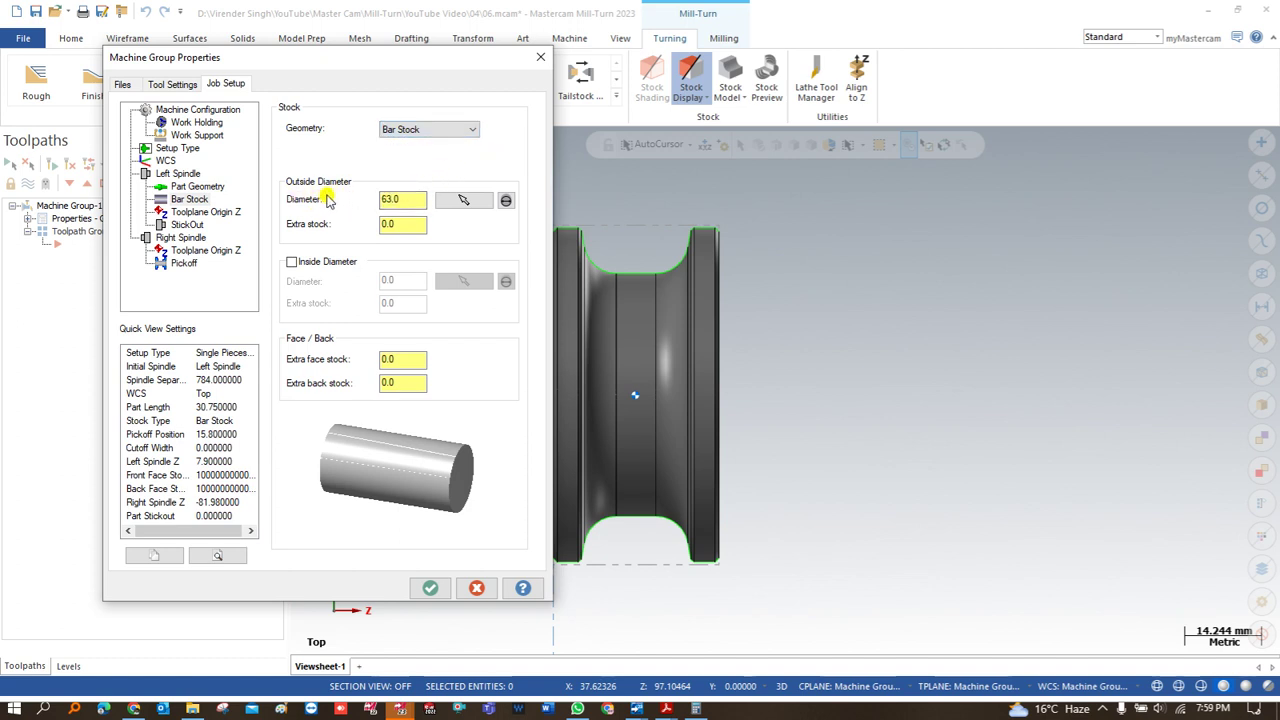
click(415, 200)
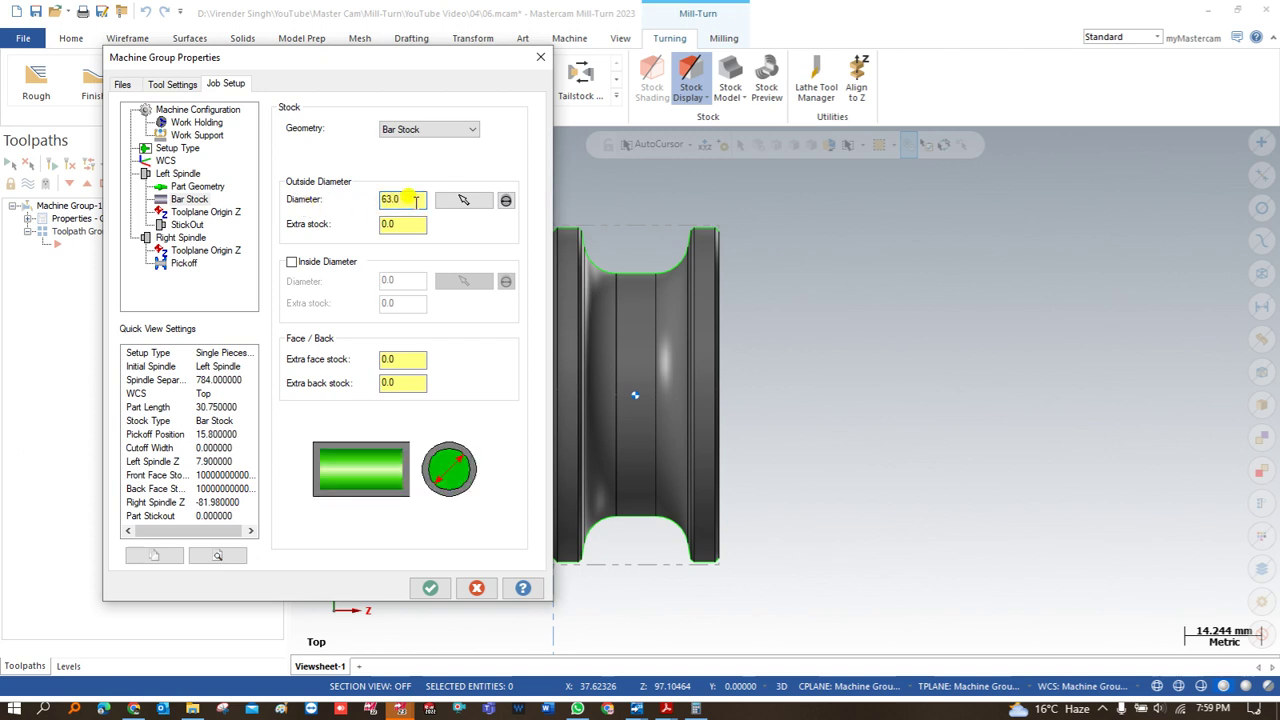
click(402, 224)
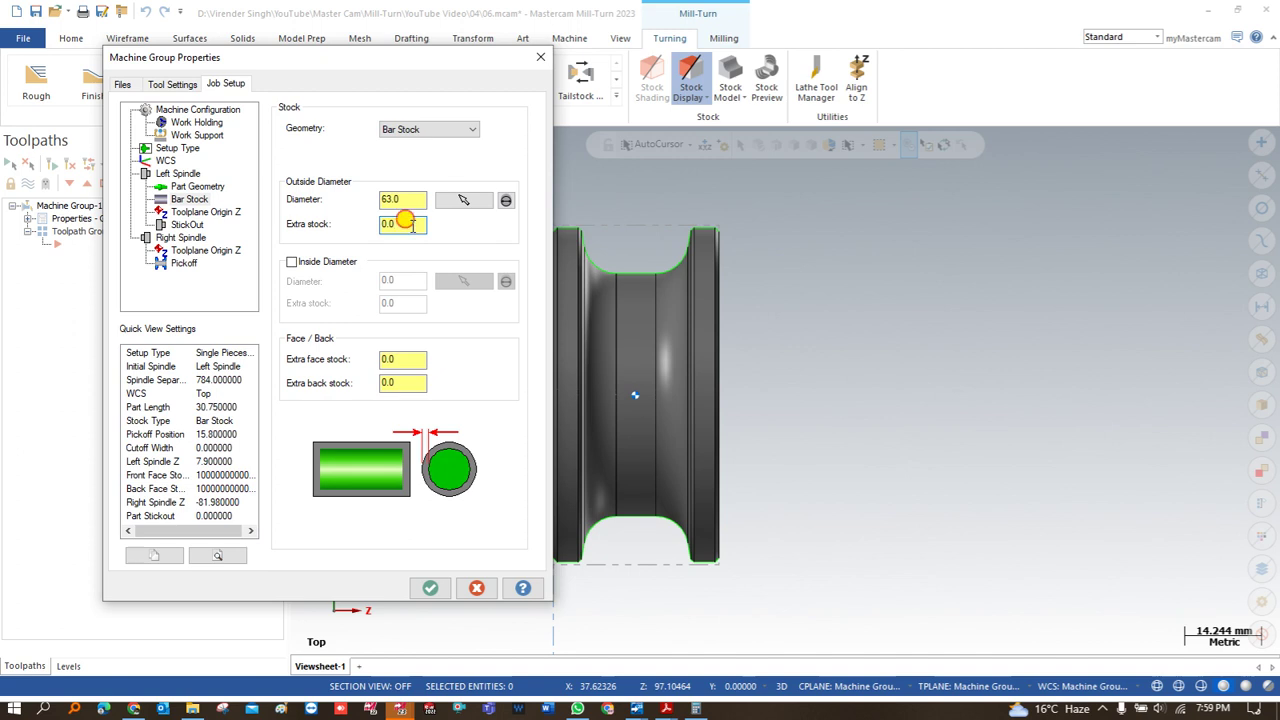
text(1)
Step: Enable the bar stock's inside diameter and set its extra stock to 1 mm
click(290, 261)
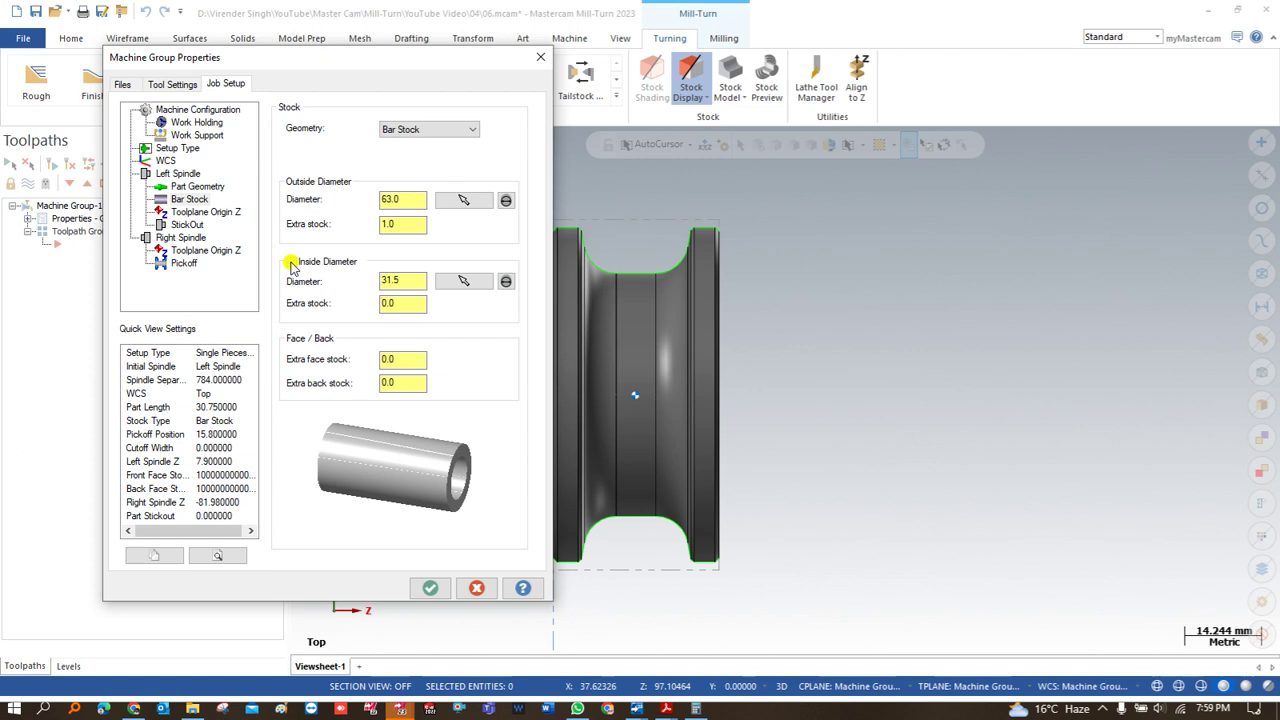
click(390, 281)
click(395, 303)
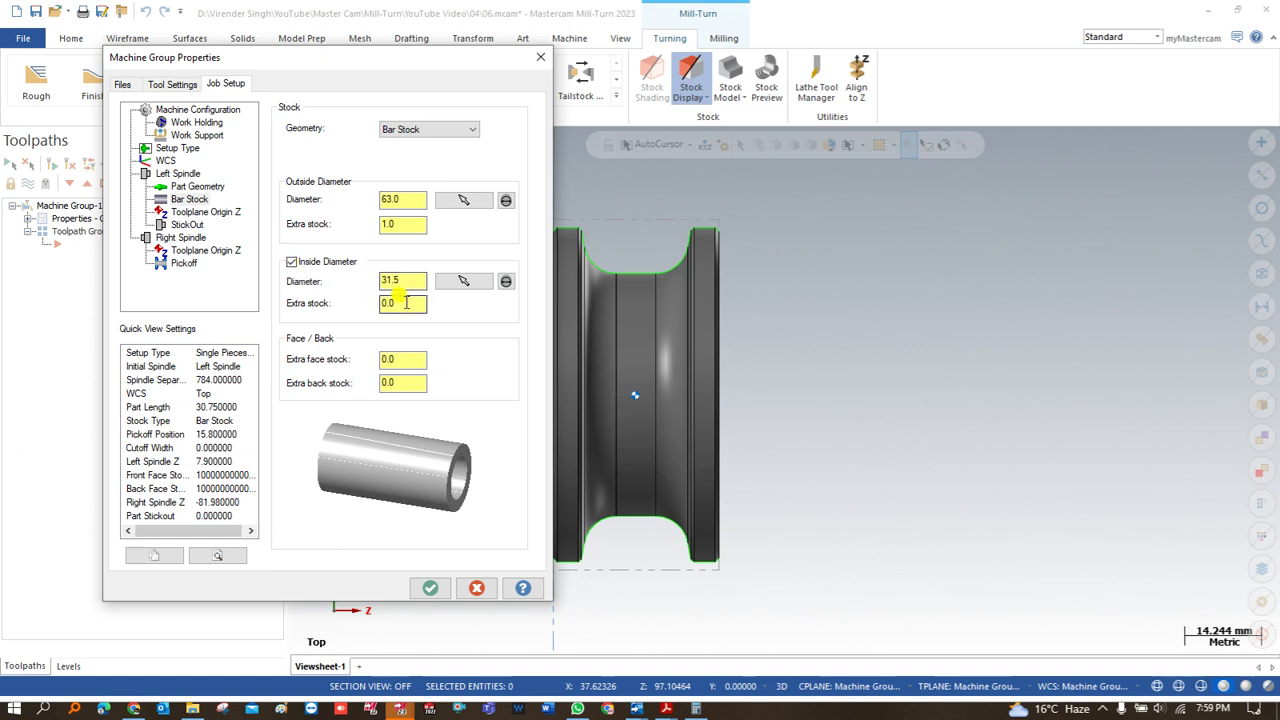
text(1)
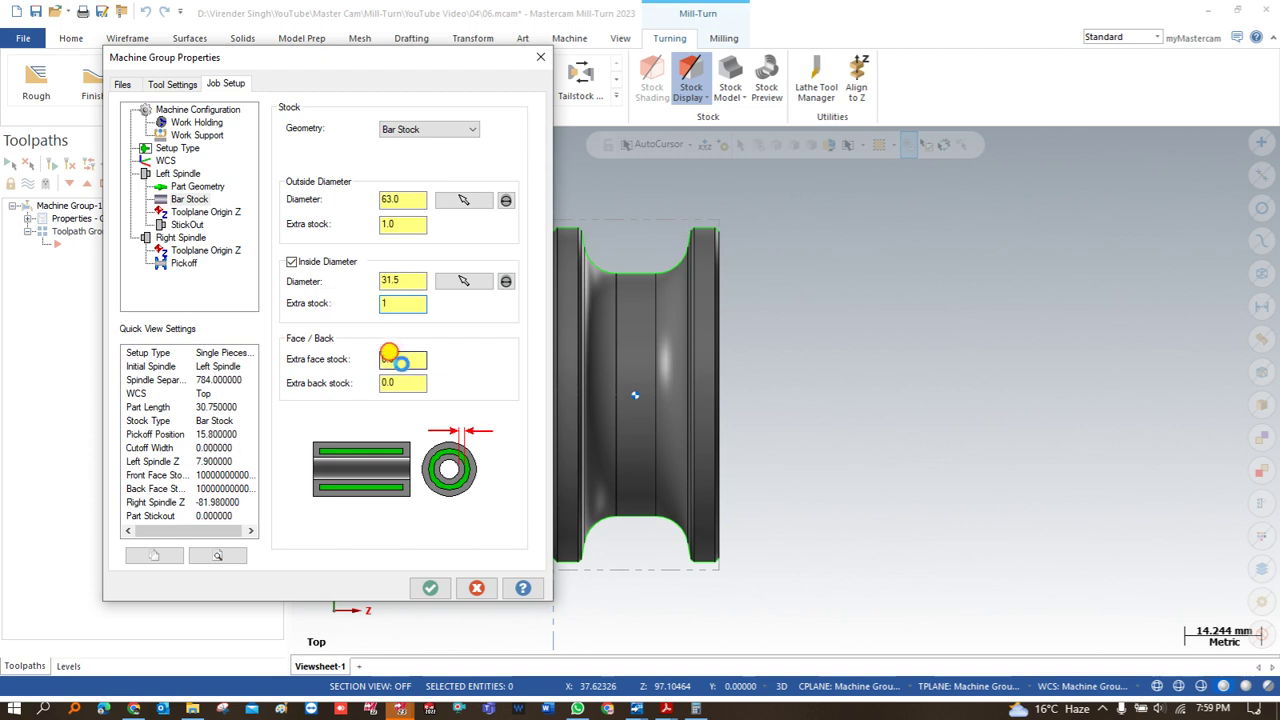
Step: Set both the extra face stock and the extra back stock of the bar to 1 mm
click(400, 359)
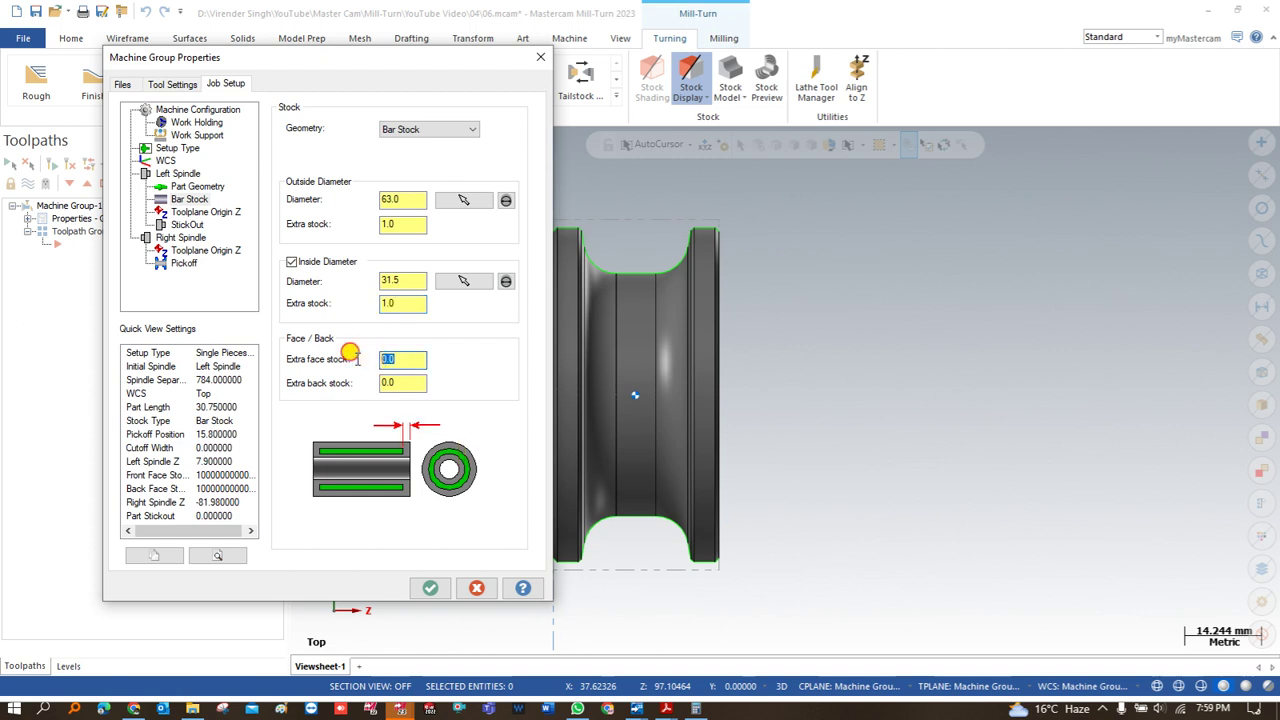
text(1)
click(326, 381)
text(1)
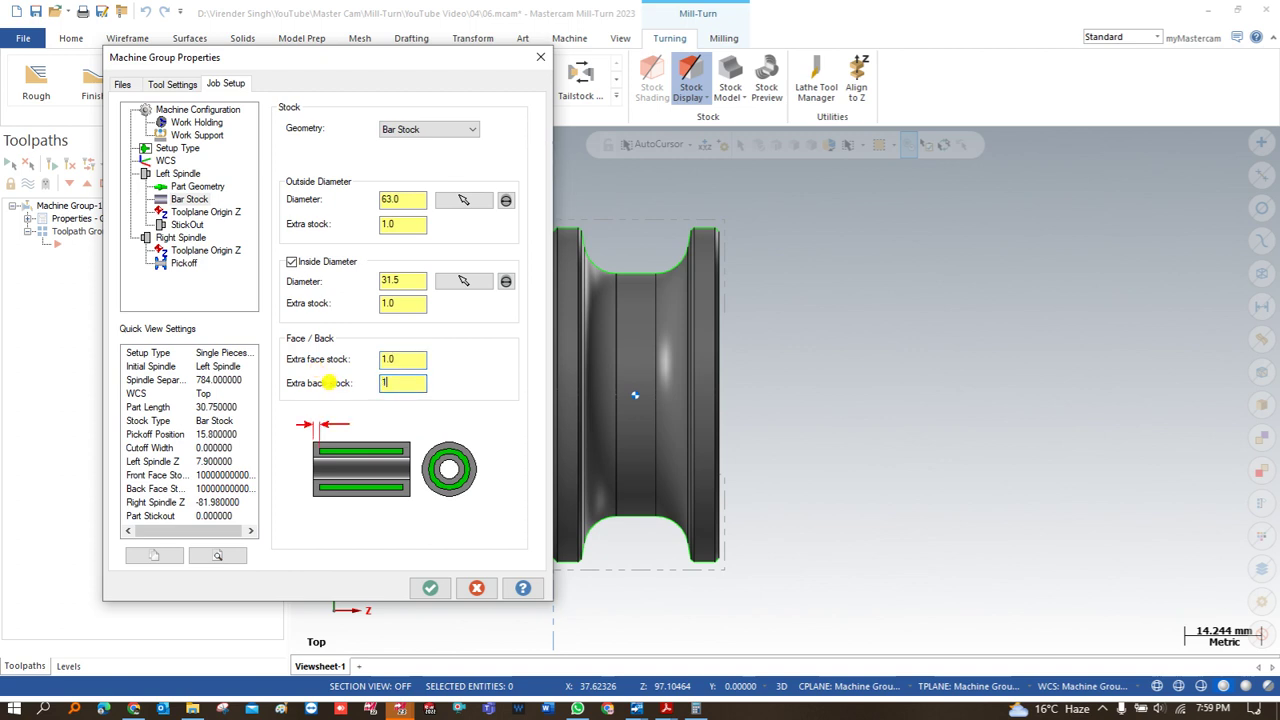
click(402, 360)
click(420, 379)
click(404, 361)
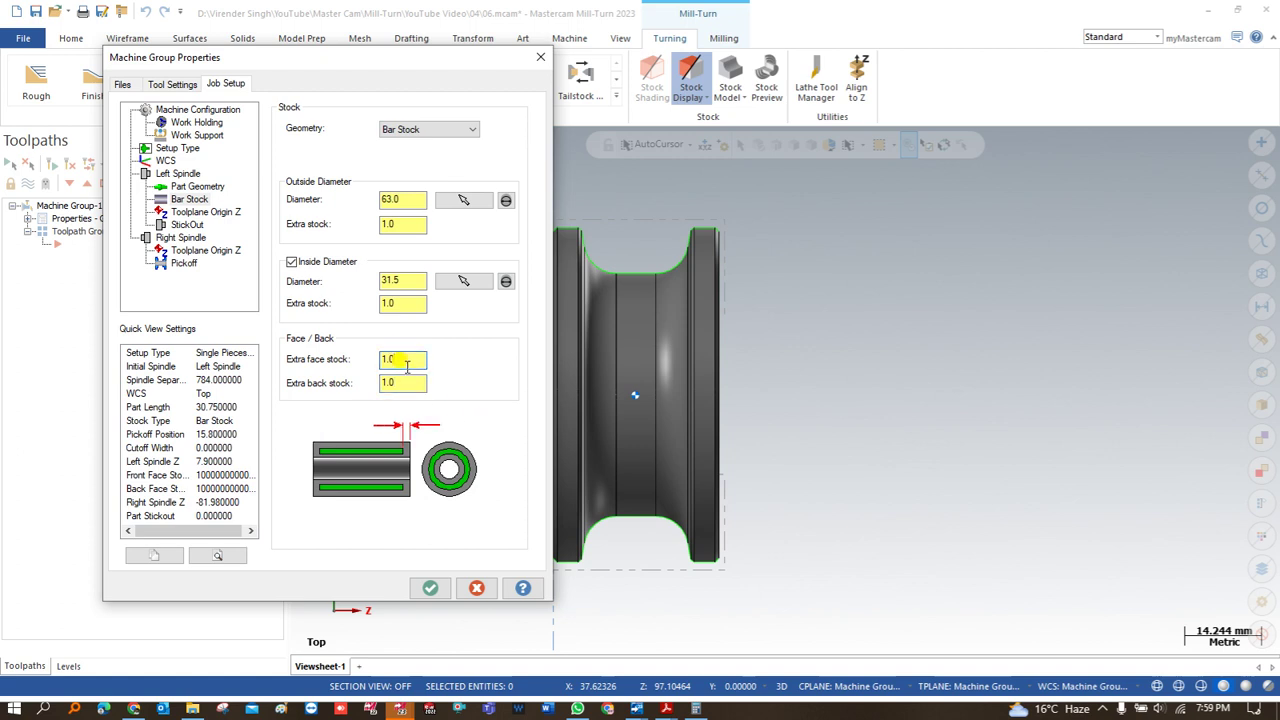
Step: Keep the left spindle's toolplane origin computed from the right face and open the part stickout settings
click(210, 214)
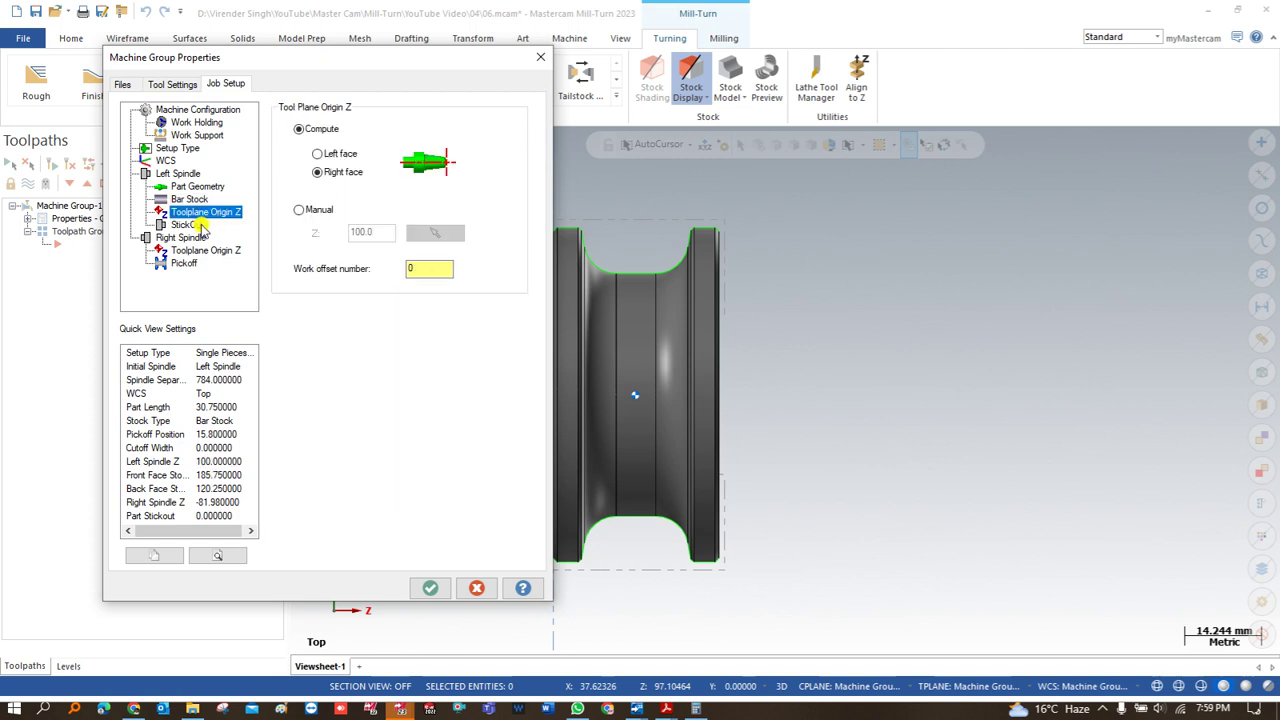
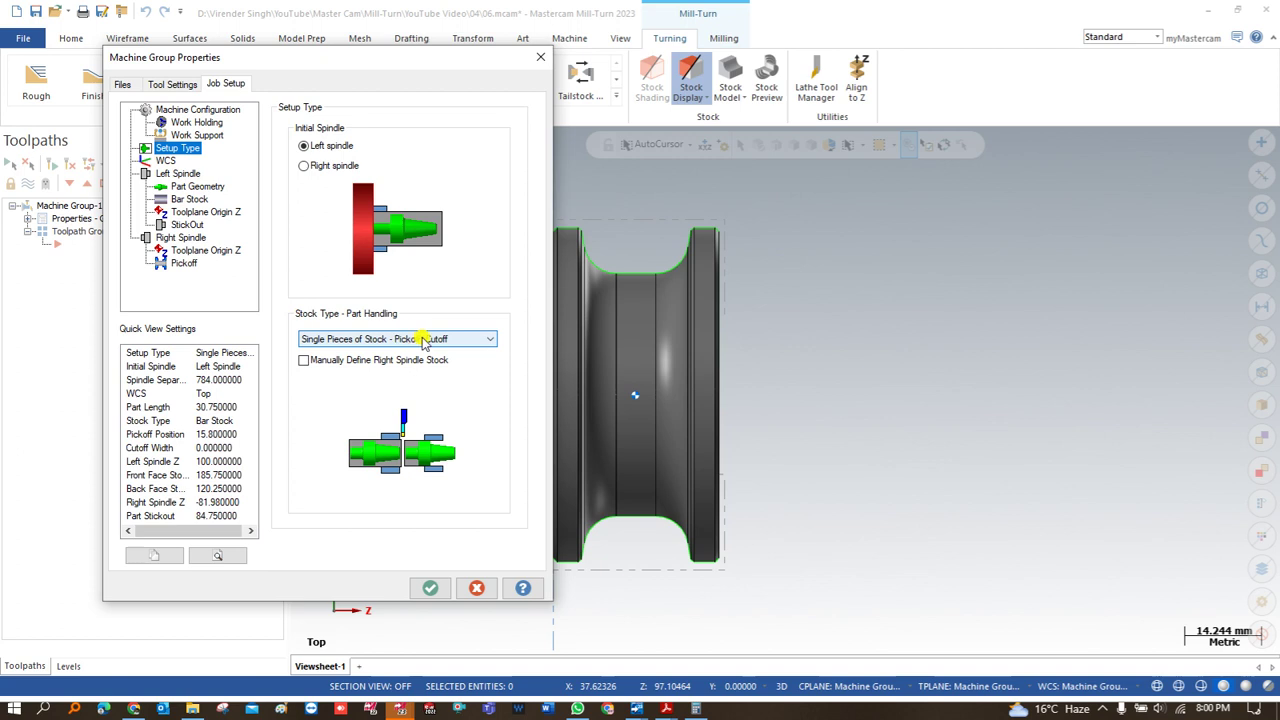
click(182, 226)
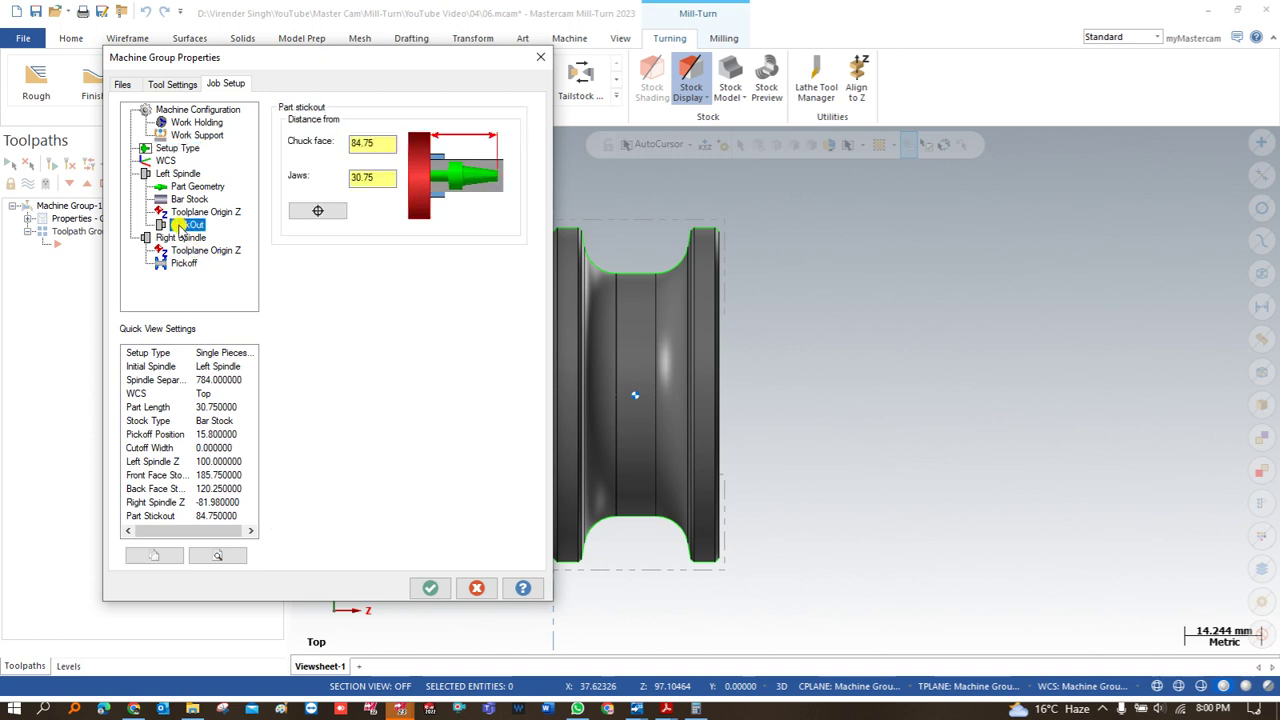
click(378, 178)
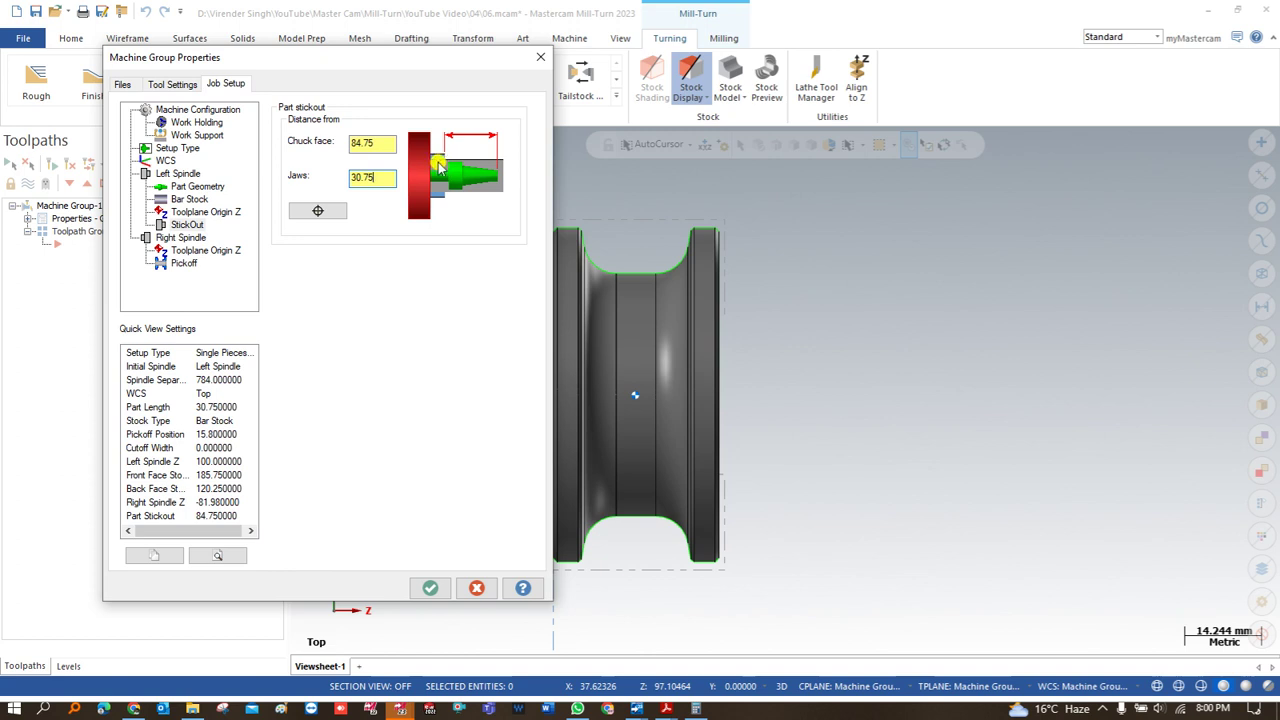
drag(319, 77, 246, 81)
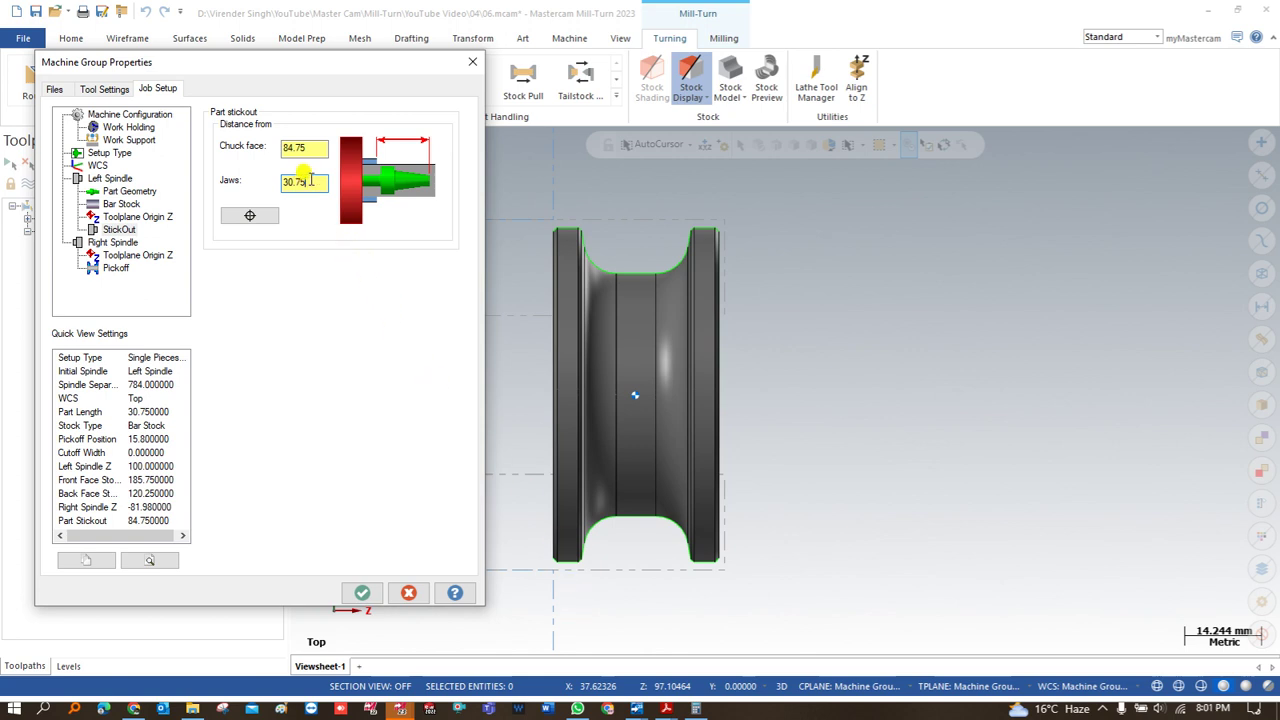
Step: Pick the wheel's upper outer corner on the left flange as the chuck jaw reference point
click(250, 215)
scroll(623, 331, down, 2)
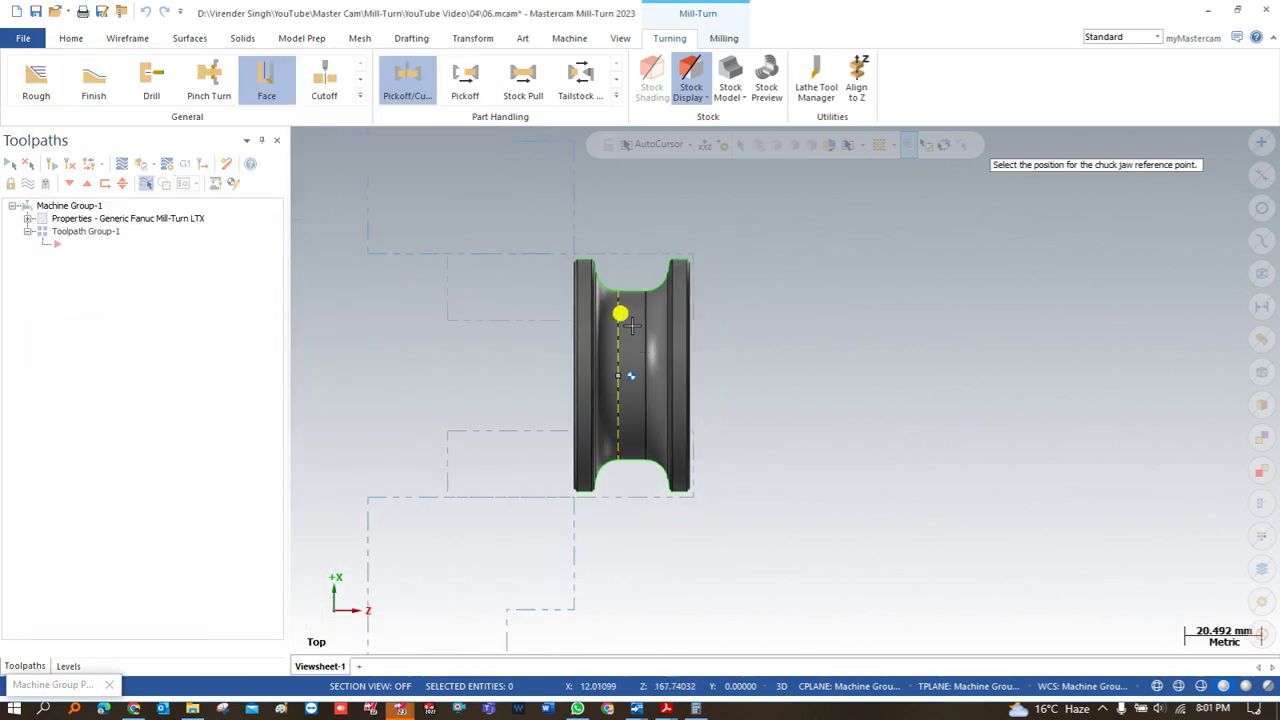
scroll(530, 295, down, 2)
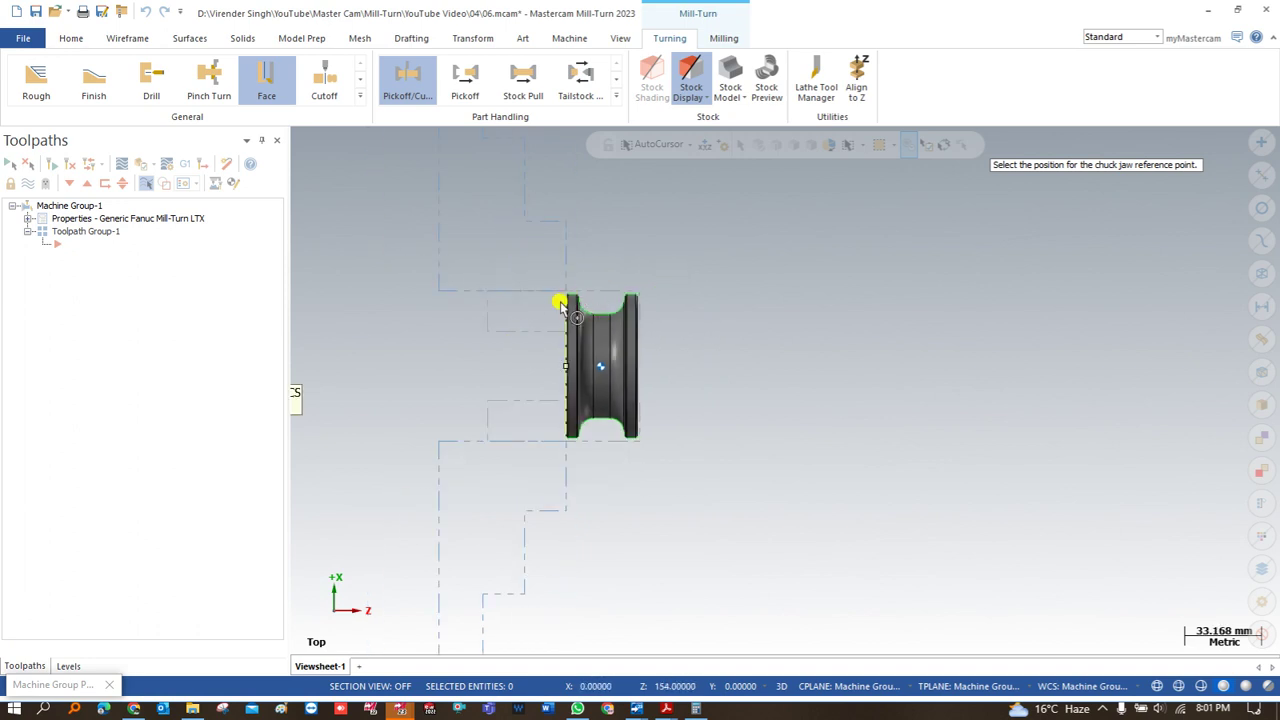
scroll(562, 308, up, 2)
scroll(555, 292, up, 4)
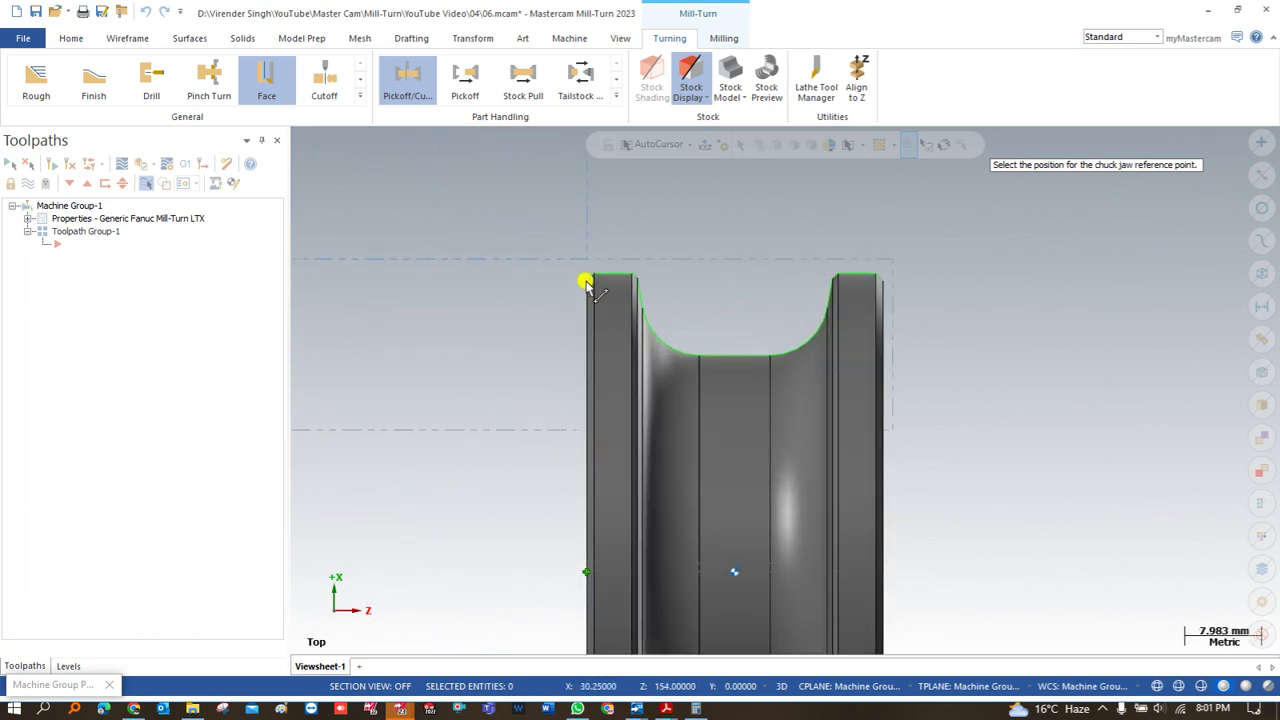
click(587, 280)
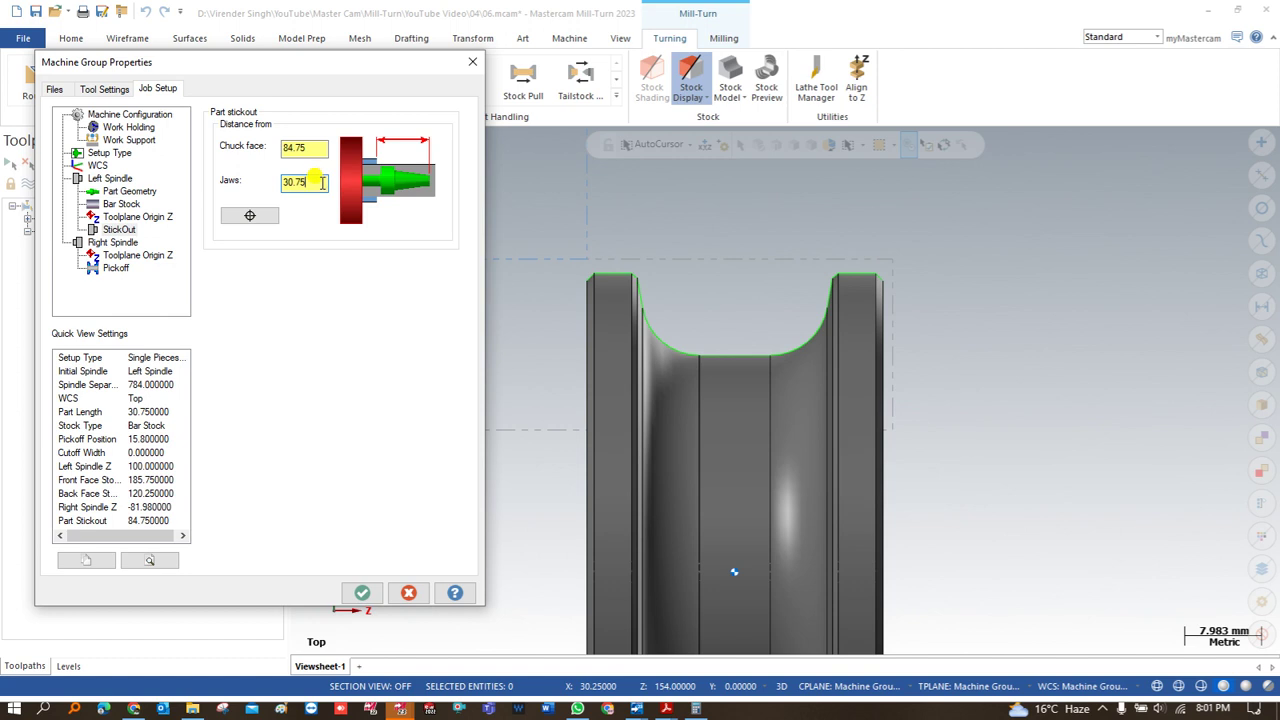
Step: Set the left spindle's part stickout to 38 mm from the jaws
drag(322, 182, 266, 185)
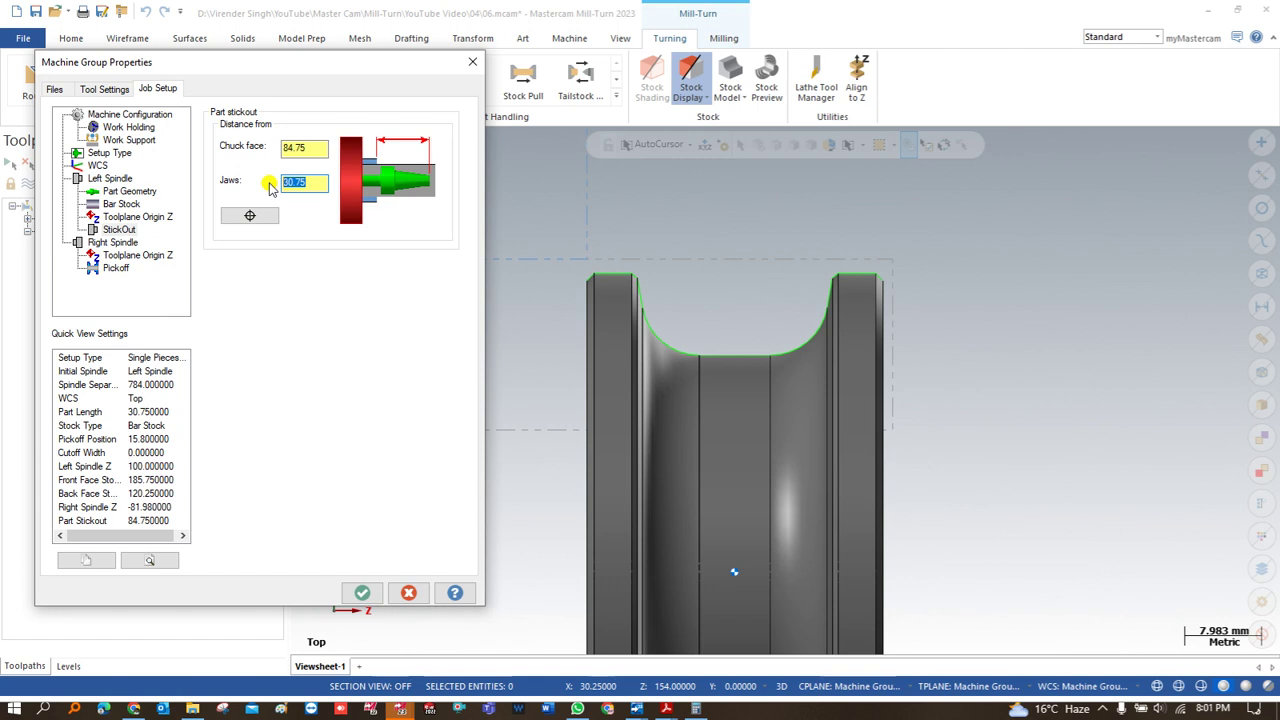
text(38)
key(Return)
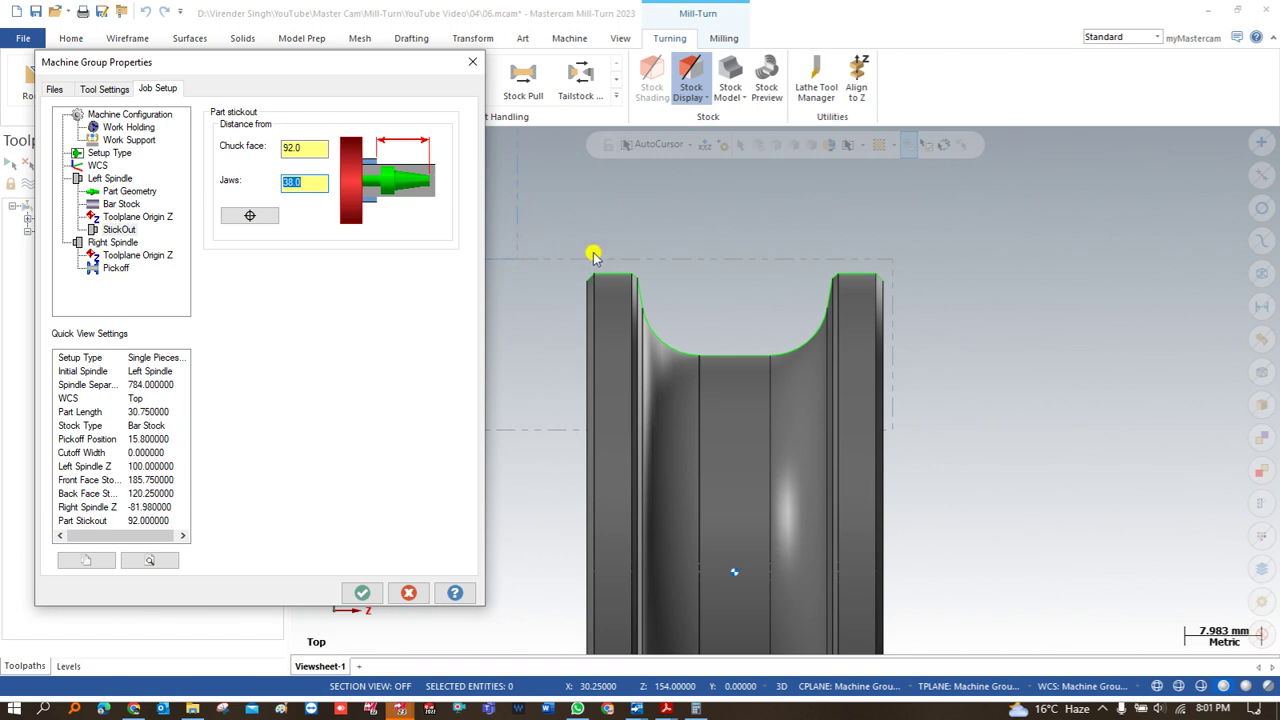
click(250, 215)
scroll(535, 310, down, 3)
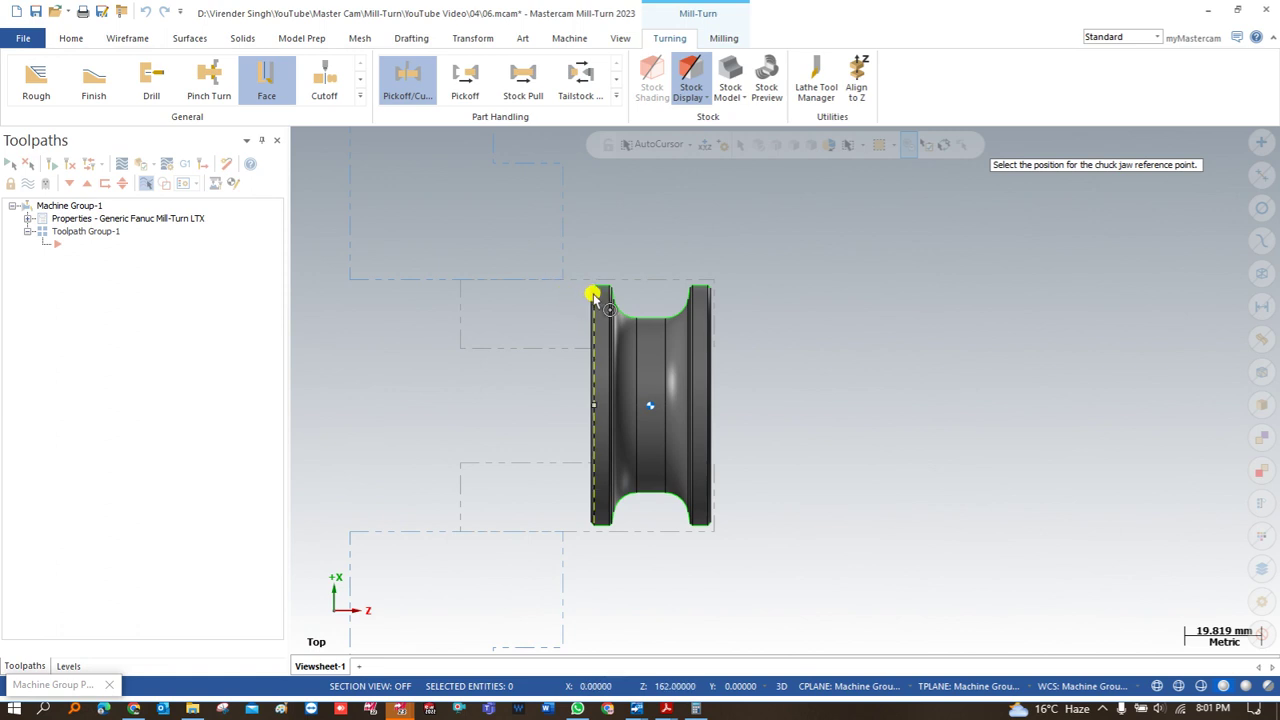
scroll(565, 292, down, 1)
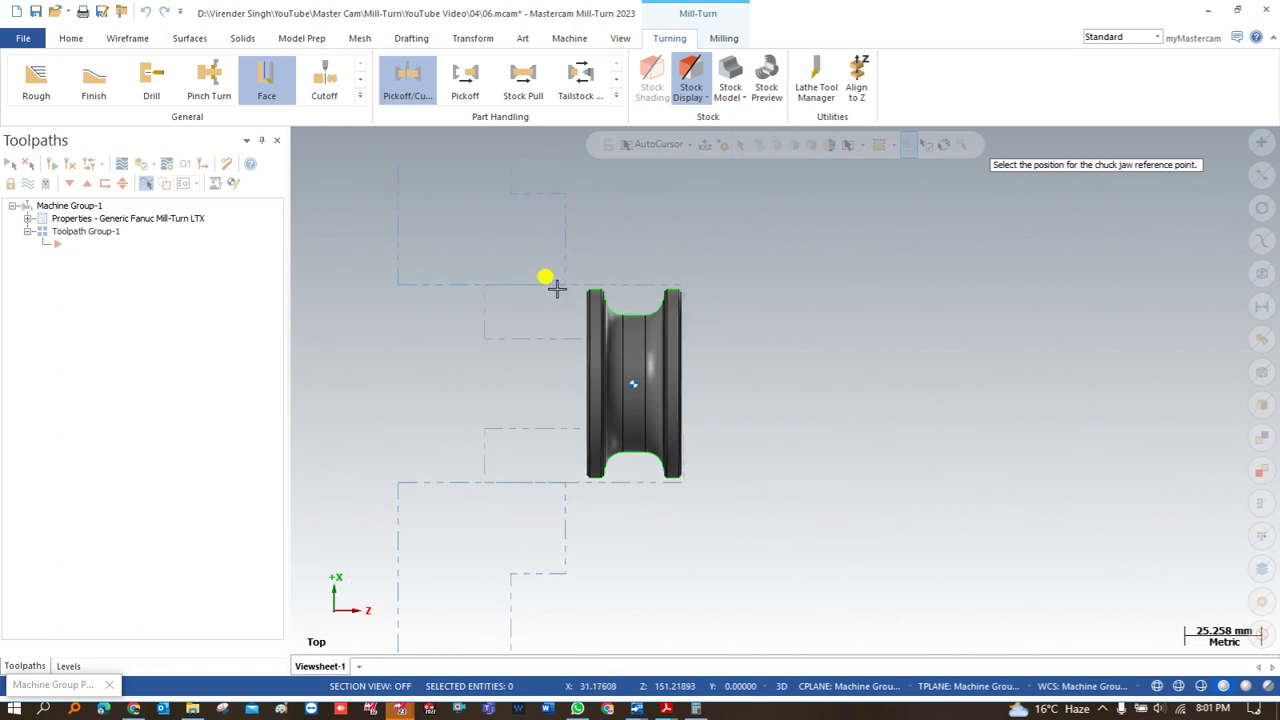
click(552, 278)
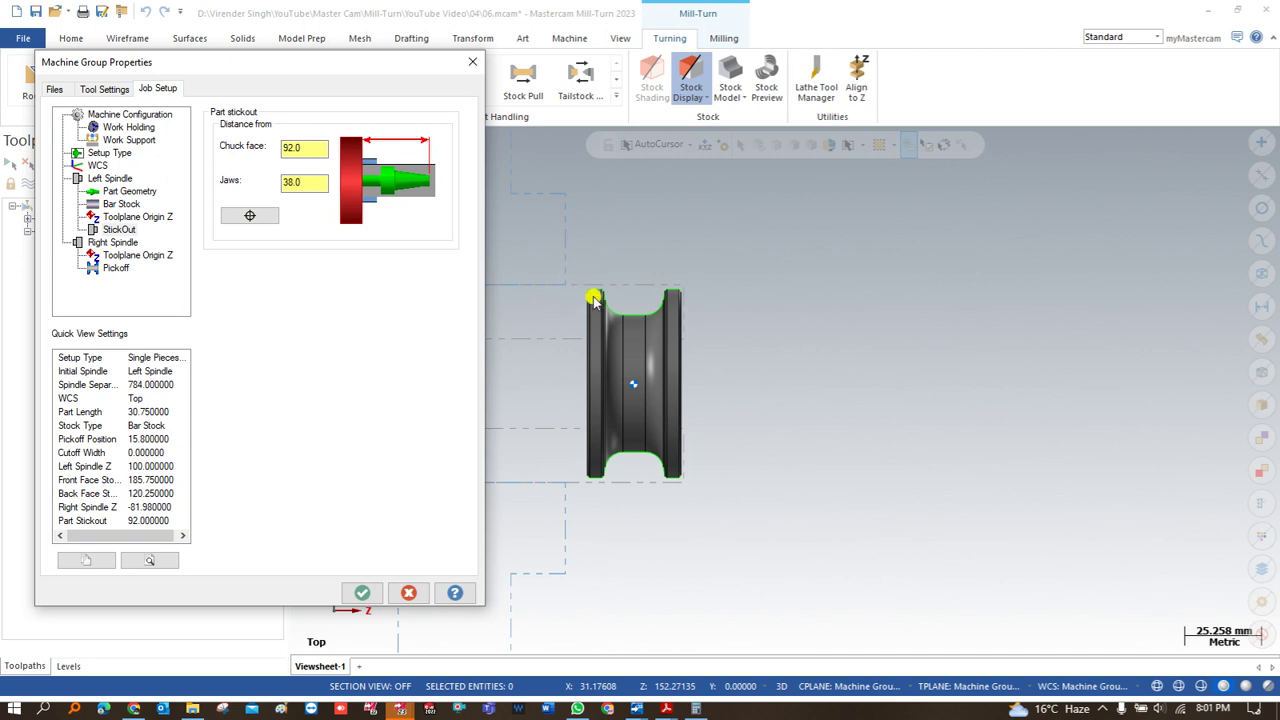
Step: Keep the right spindle's toolplane origin on the left face and pick the pickoff point with Nearest on the right flange, about 87.66 mm from the chuck face
click(122, 255)
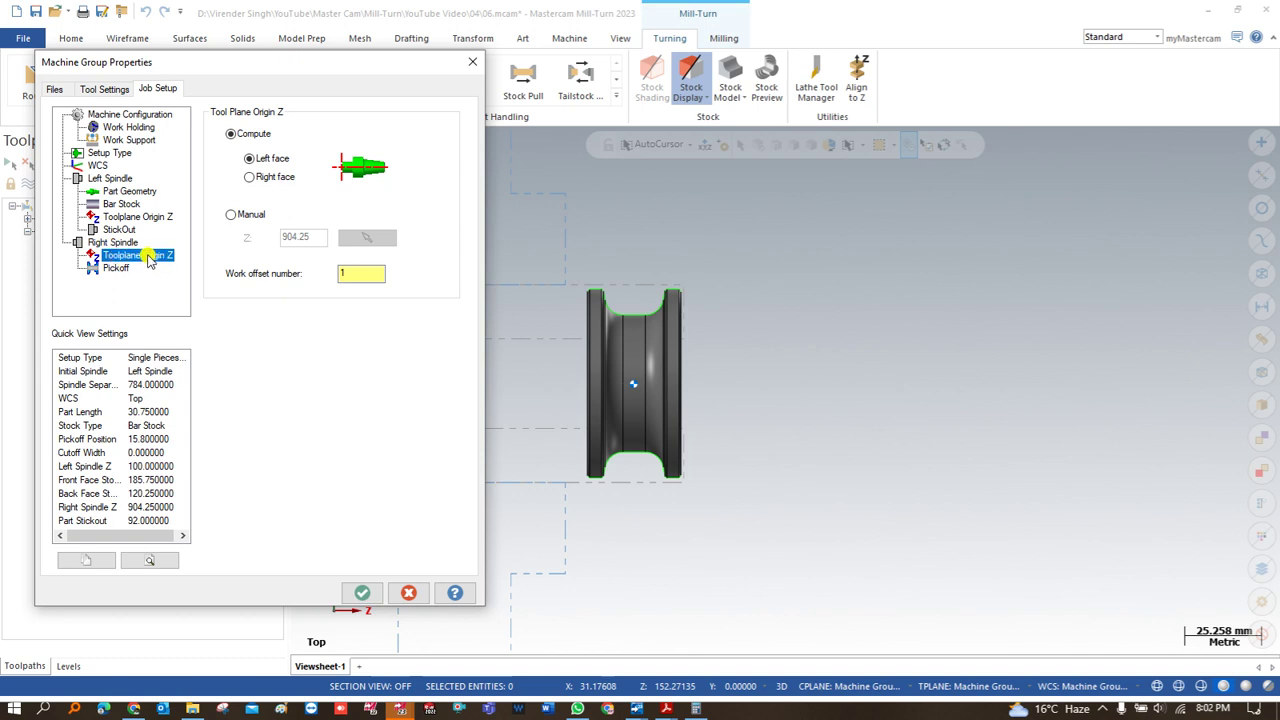
click(97, 271)
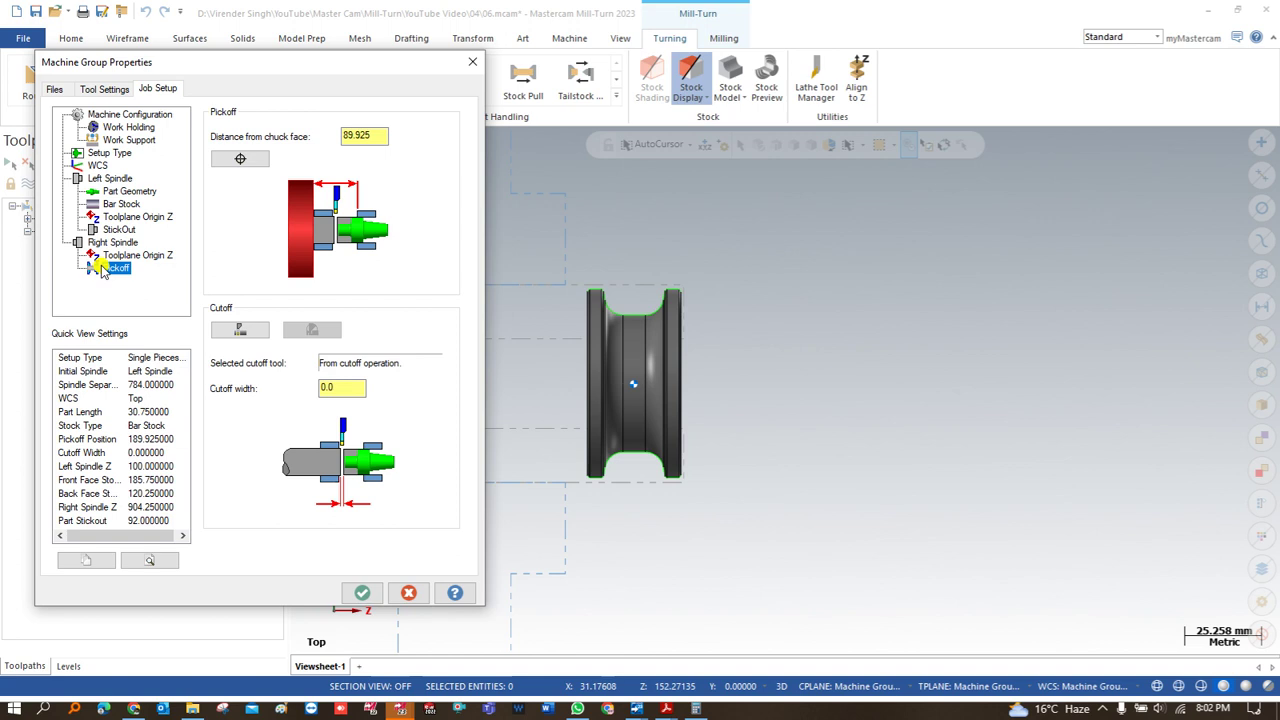
click(240, 159)
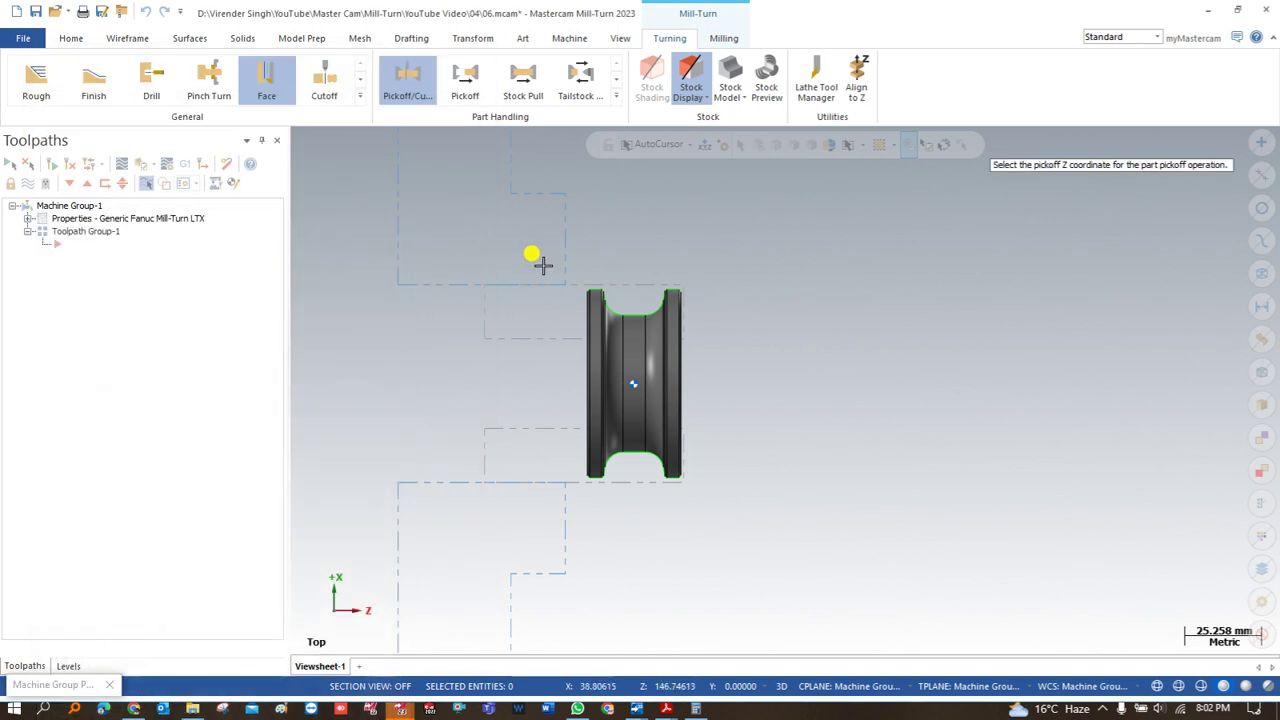
scroll(650, 280, up, 2)
scroll(680, 299, up, 2)
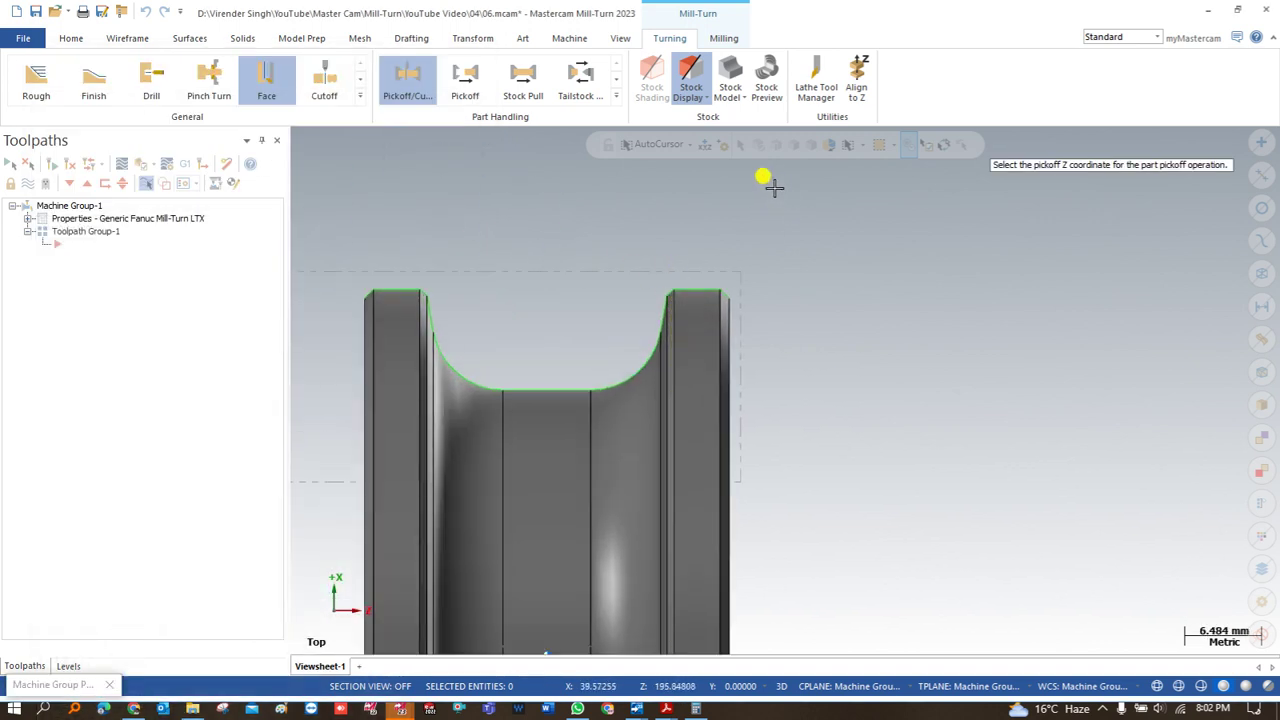
click(689, 145)
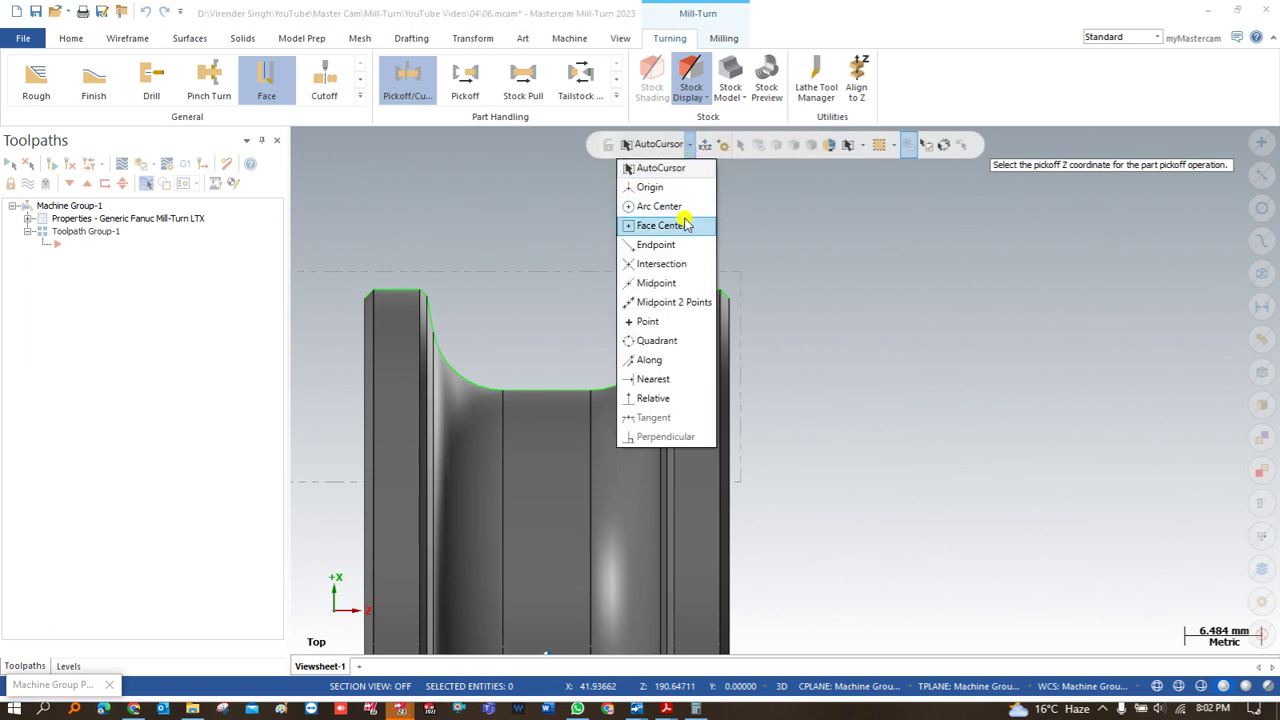
click(652, 379)
scroll(680, 294, up, 3)
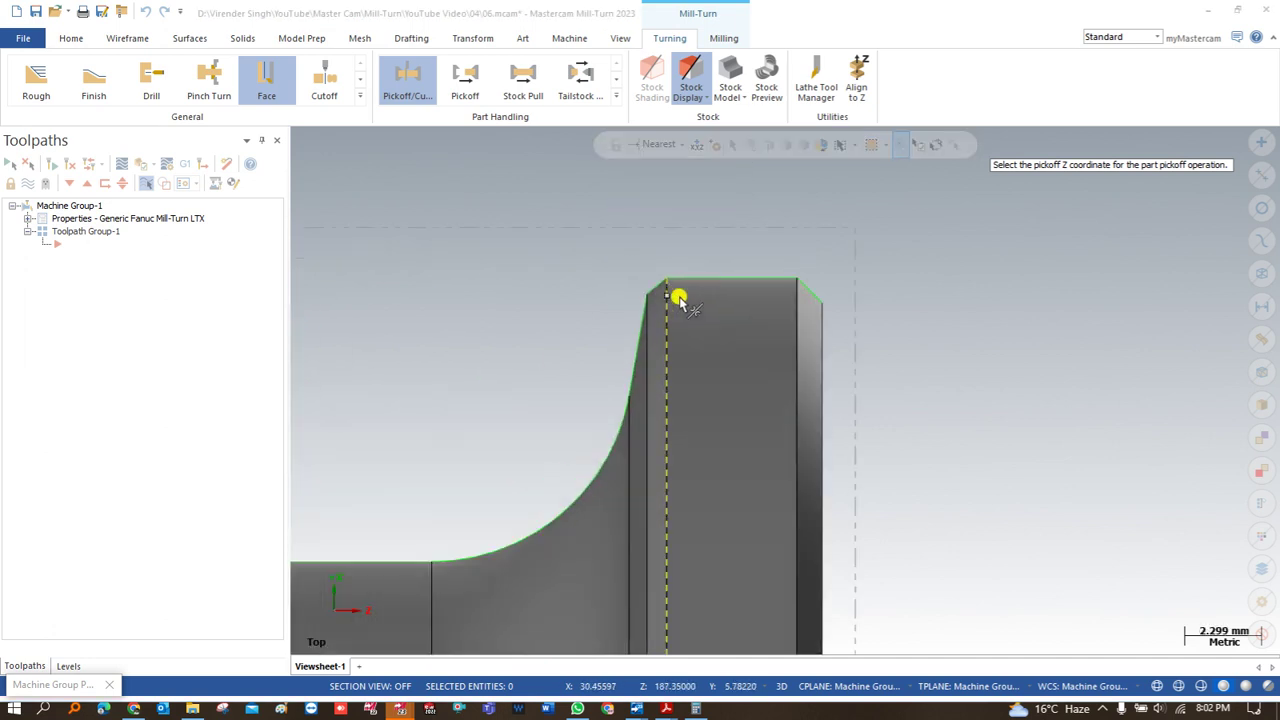
click(675, 270)
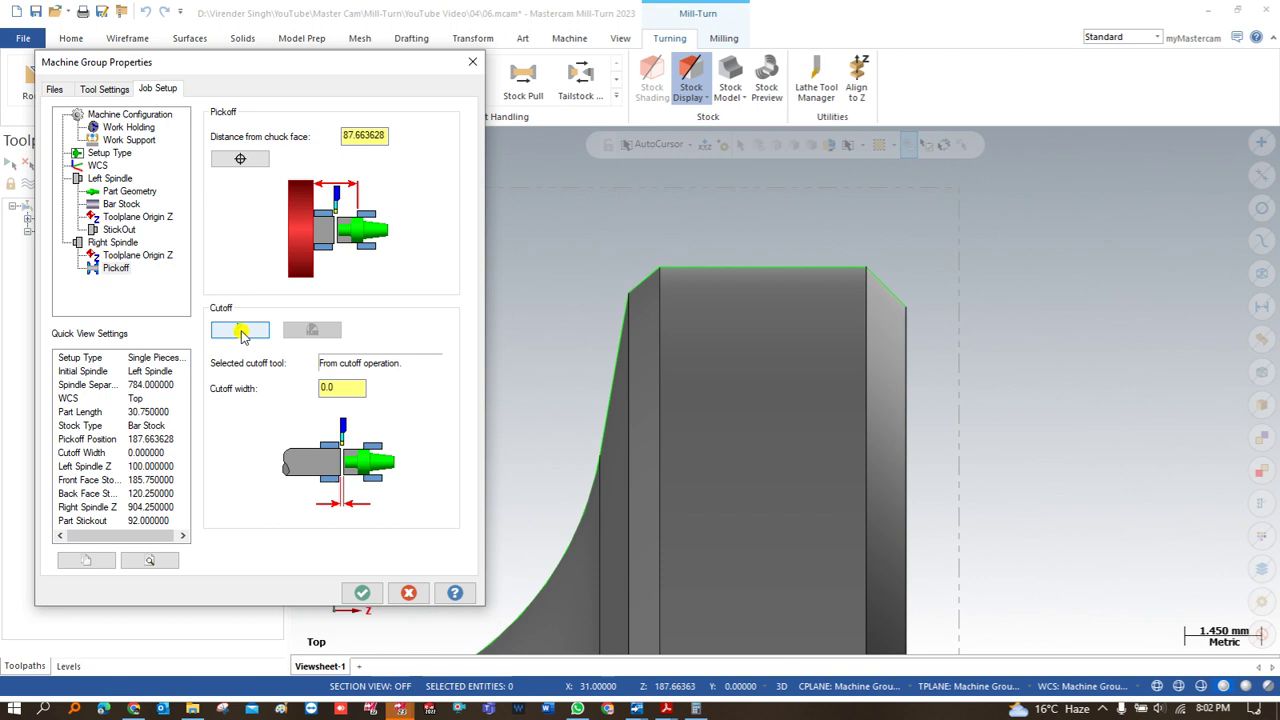
Step: Assign the T151151 R0.4 W4 OD CUTOFF RIGHT library tool to the cutoff, keep its 4 mm width, and accept the job setup
click(238, 331)
scroll(286, 416, down, 10)
scroll(318, 445, down, 3)
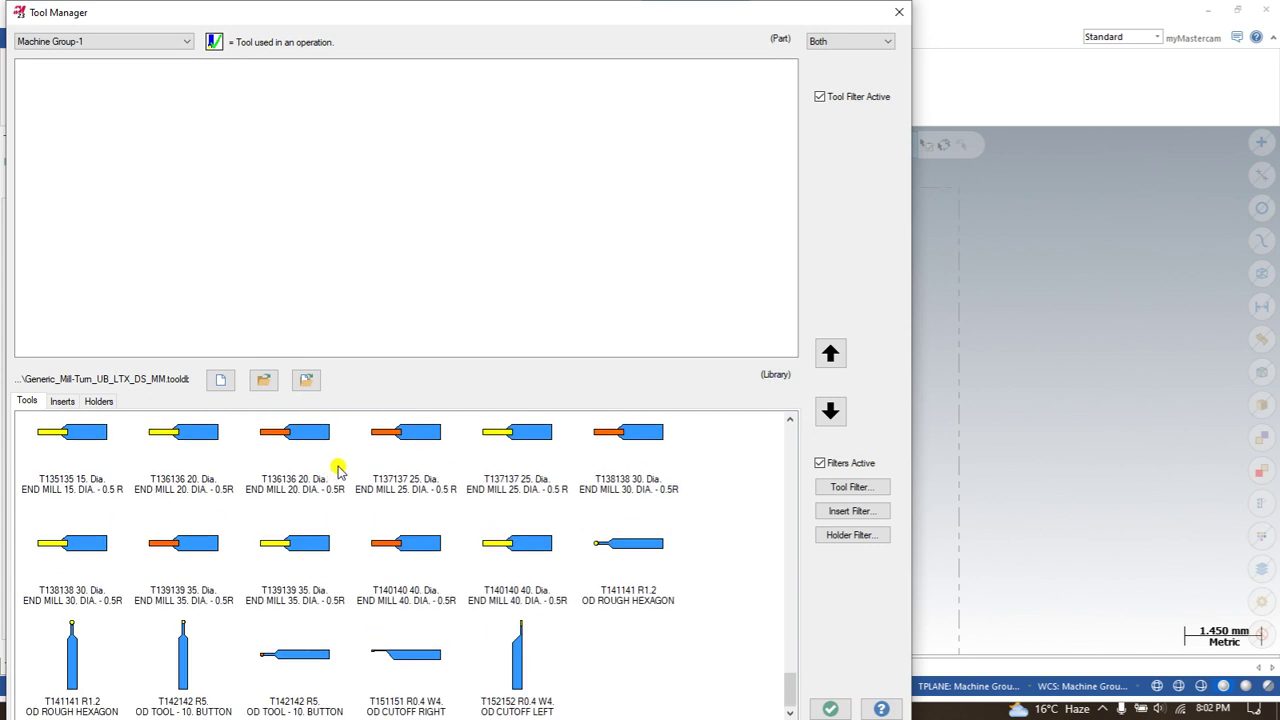
click(391, 668)
drag(391, 668, 223, 251)
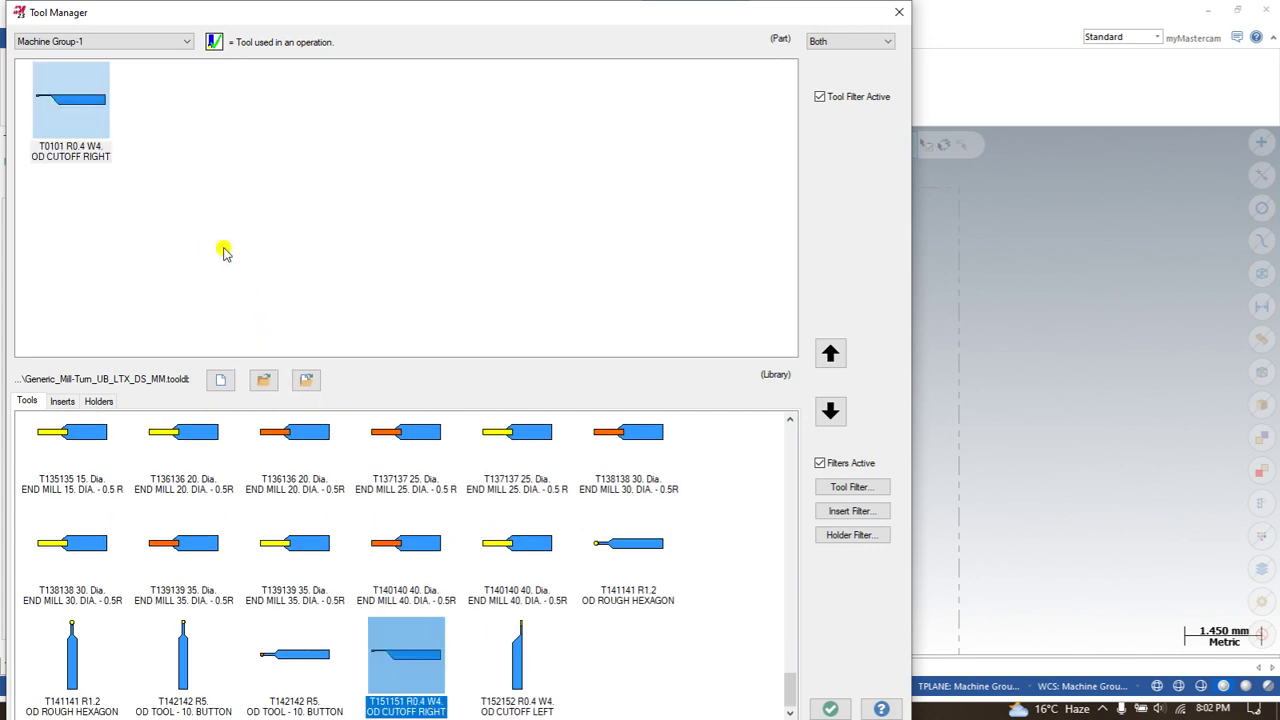
click(63, 115)
click(830, 708)
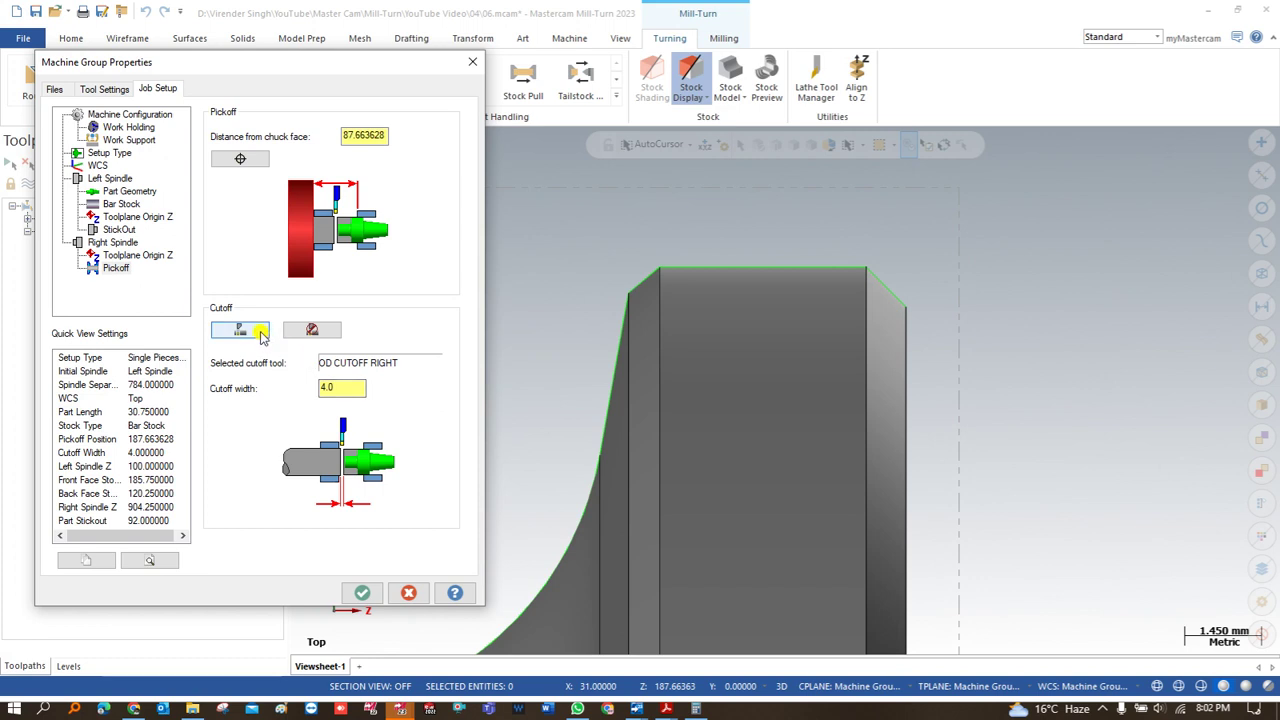
drag(356, 388, 300, 390)
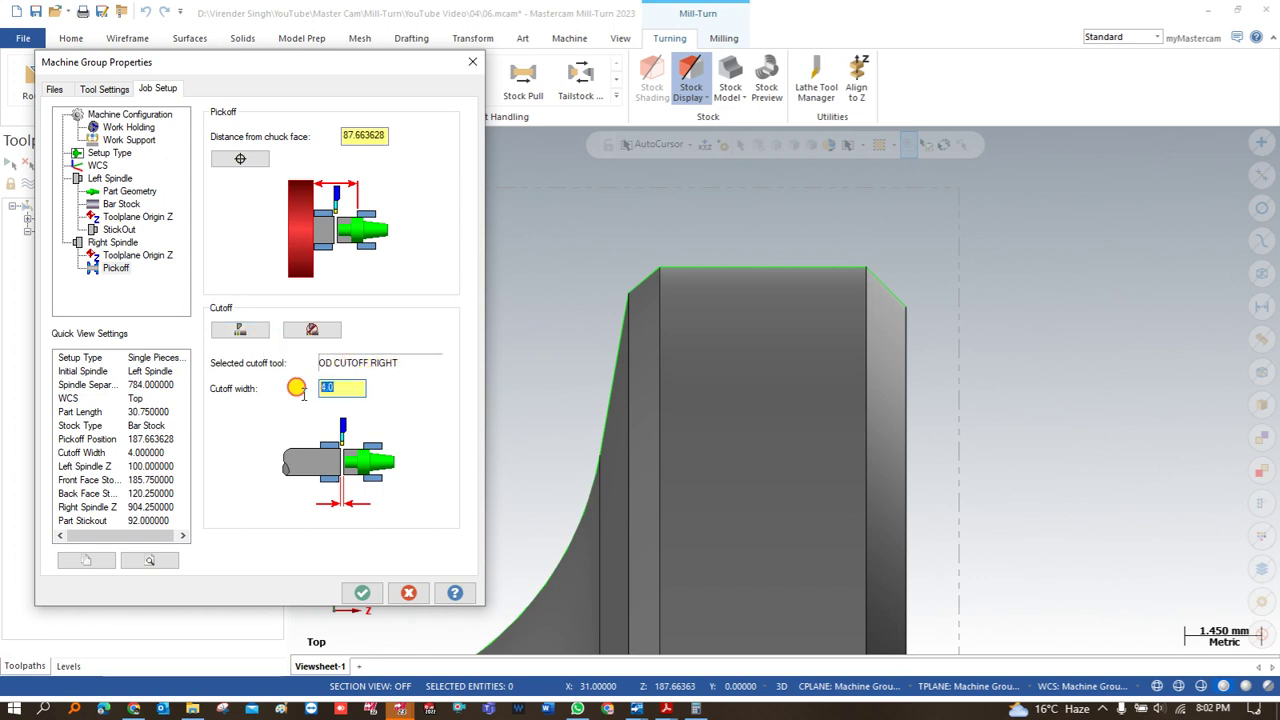
click(361, 592)
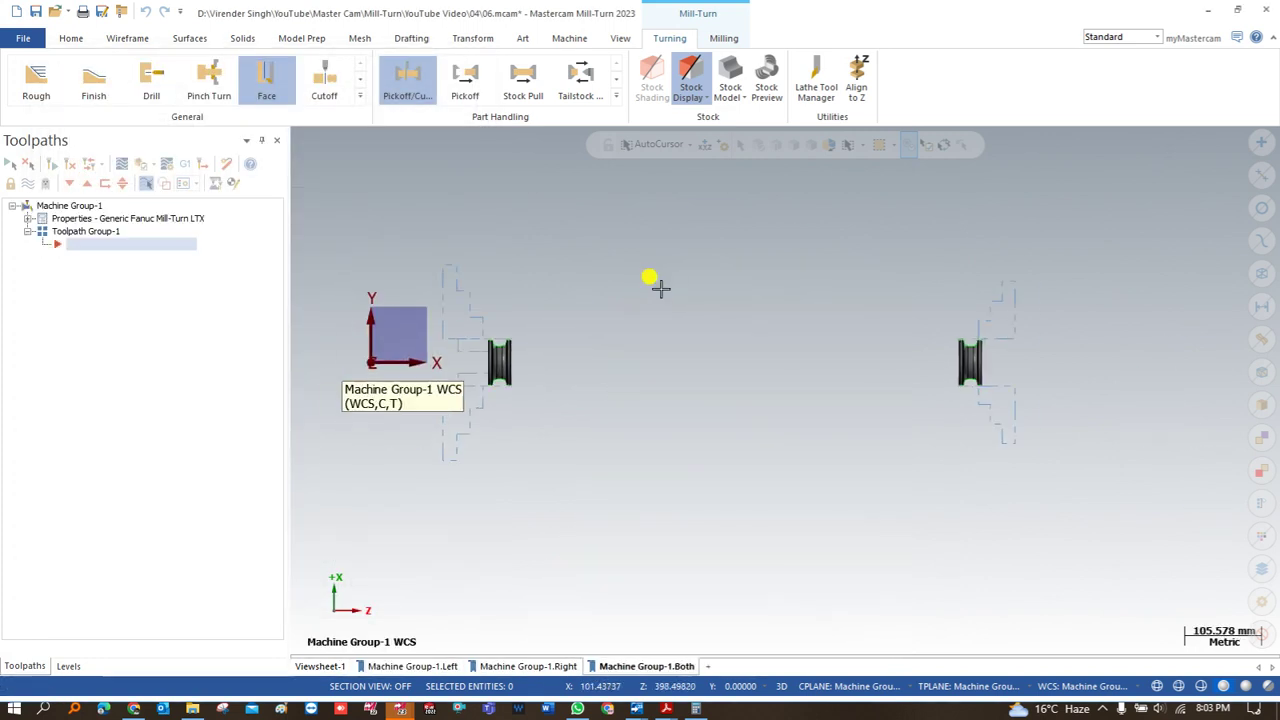
Step: Examine how the chuck jaws and stock sit around the wheel at the left and right spindles
scroll(480, 340, up, 7)
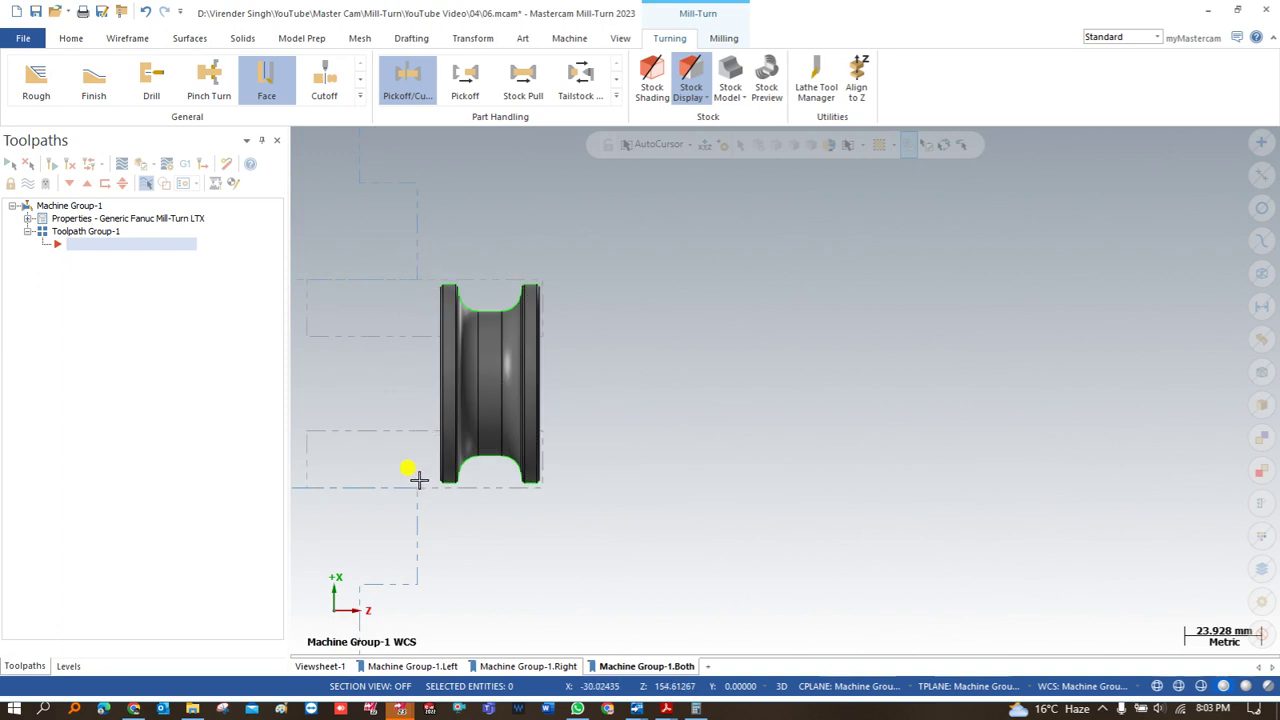
scroll(418, 478, down, 1)
scroll(421, 420, down, 4)
scroll(1012, 430, up, 1)
scroll(951, 356, up, 5)
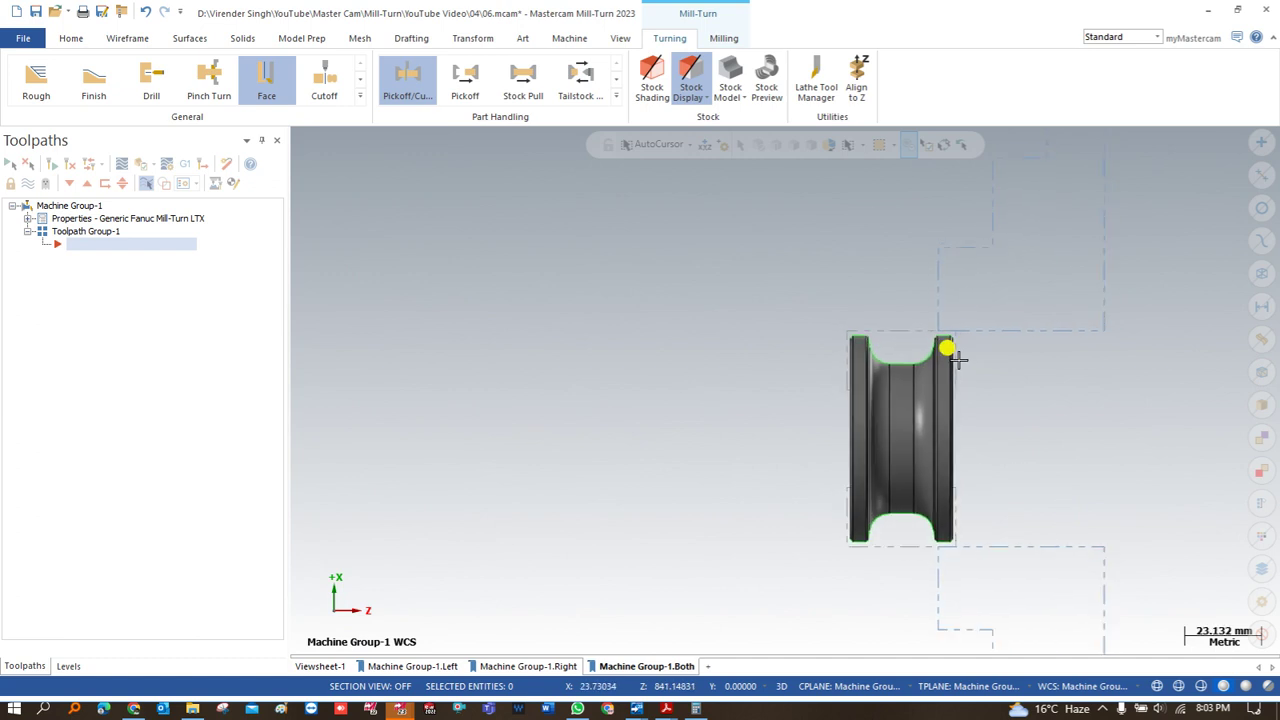
scroll(935, 340, up, 2)
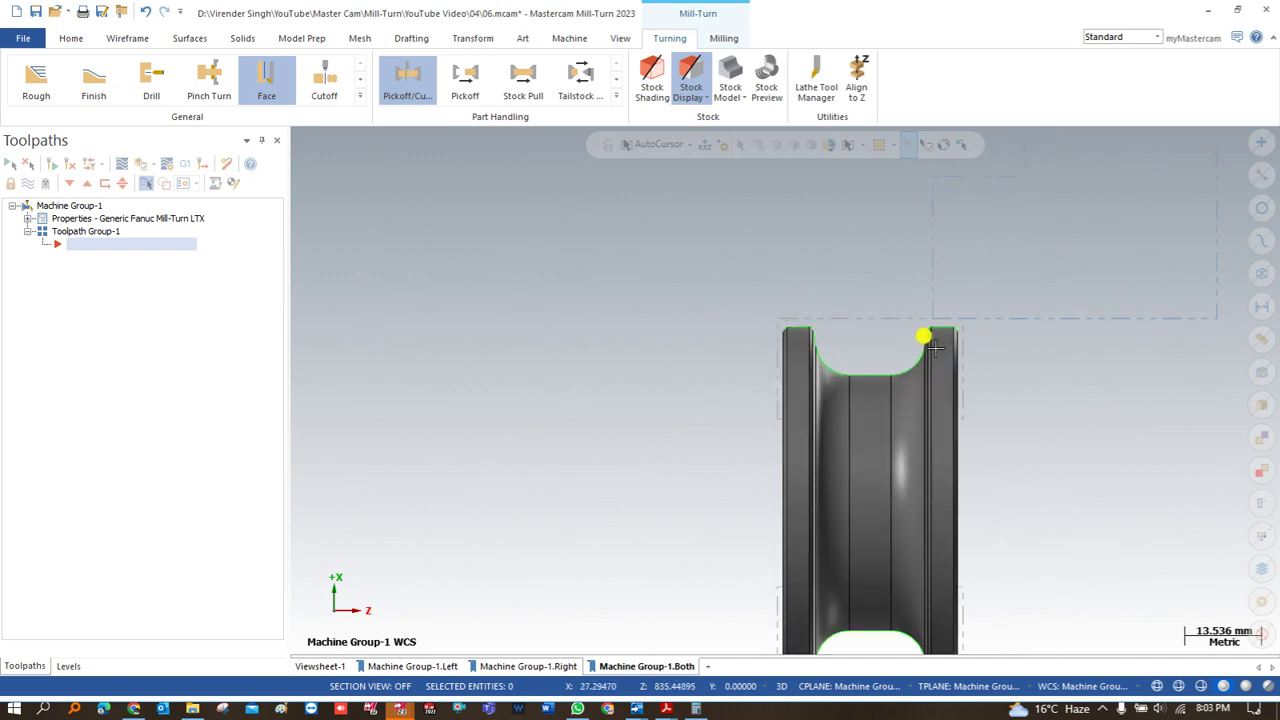
scroll(960, 338, down, 2)
scroll(1030, 344, down, 6)
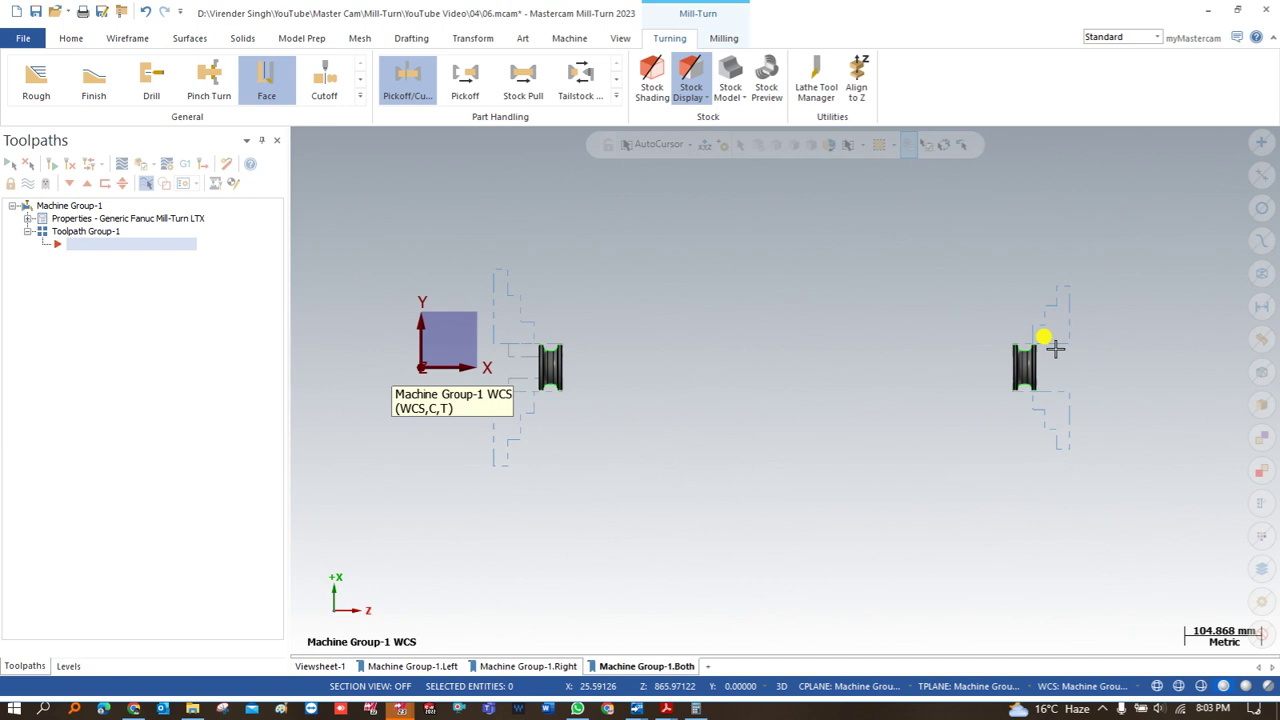
scroll(586, 368, up, 4)
scroll(529, 366, down, 3)
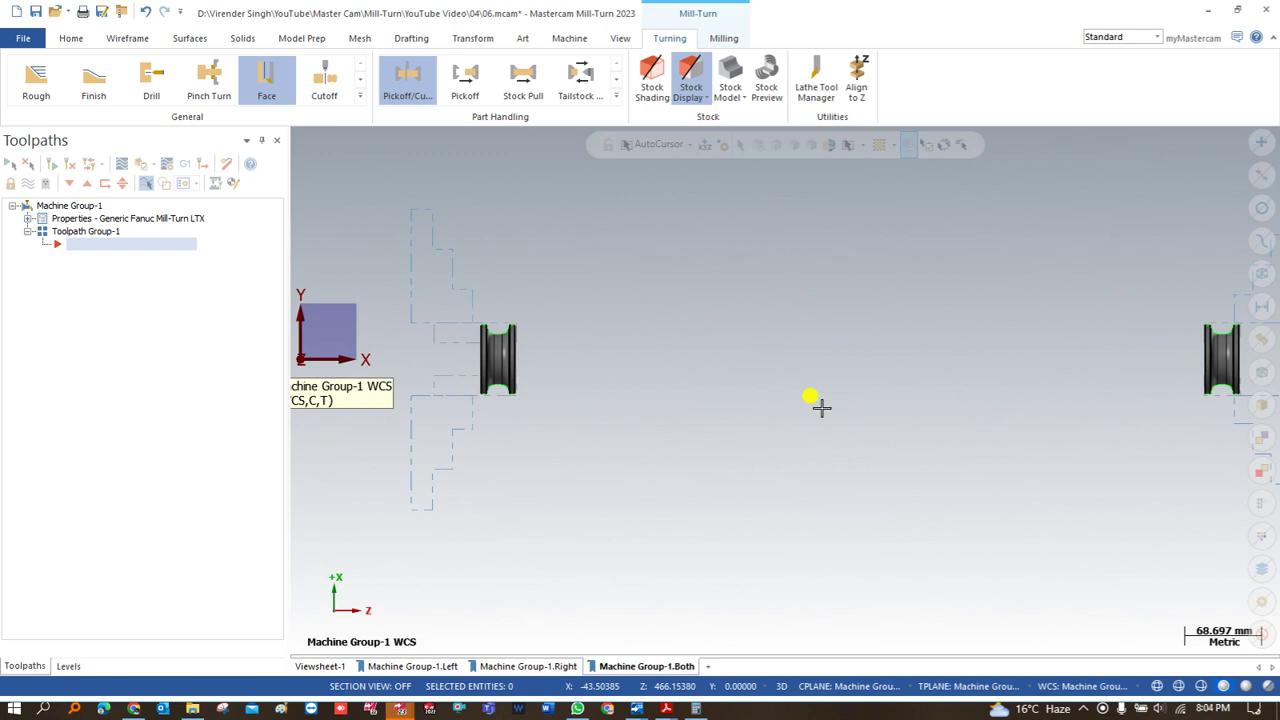
scroll(821, 407, down, 2)
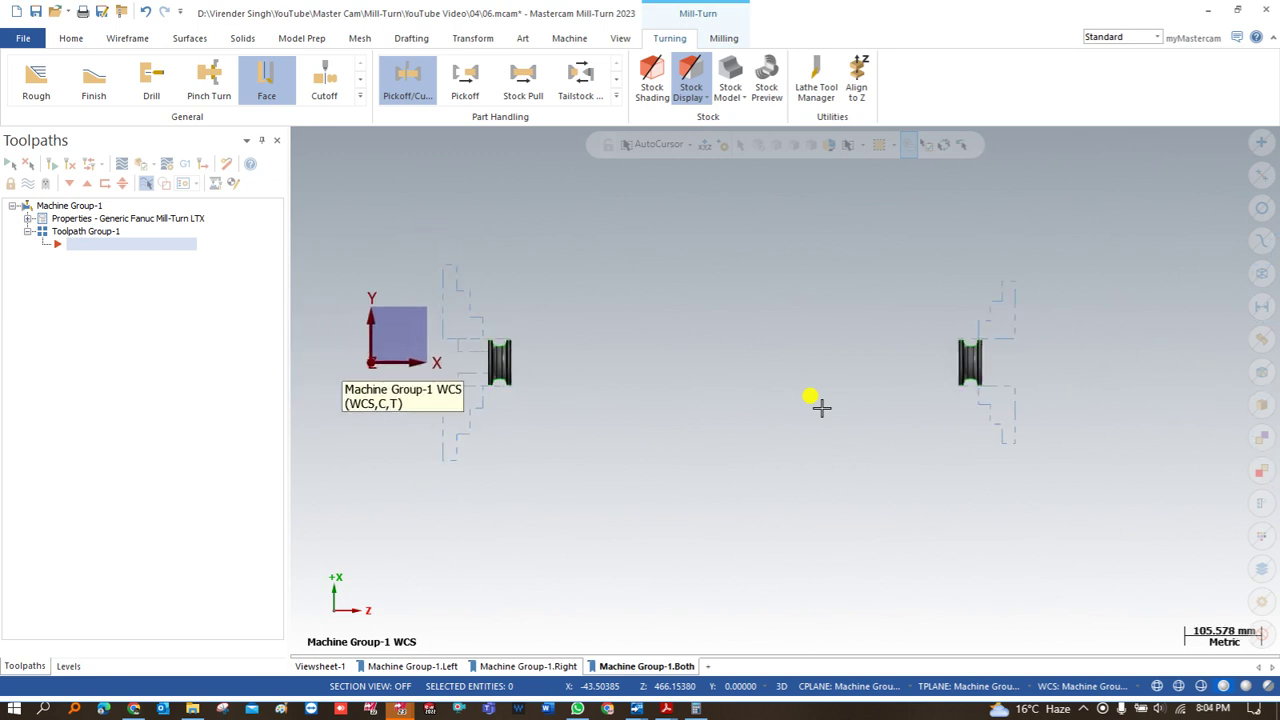